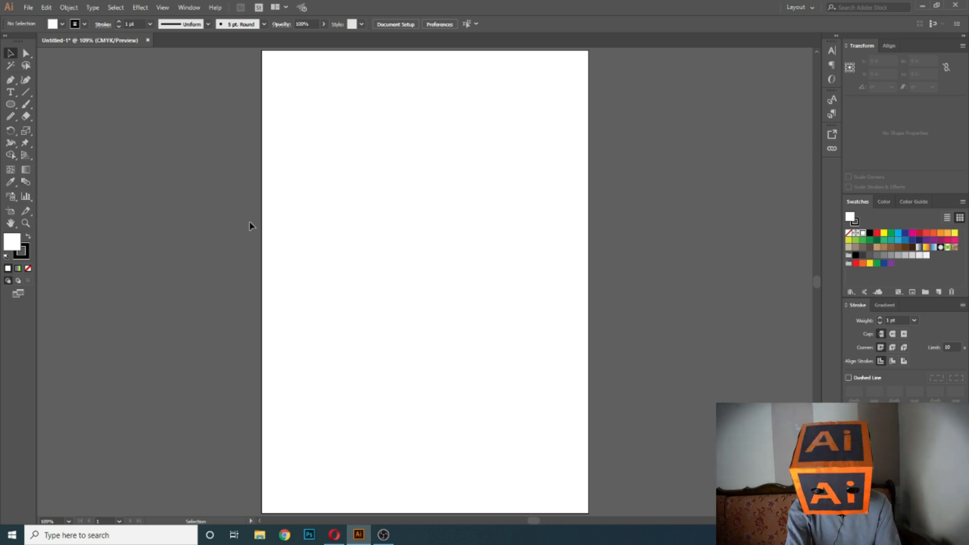
key(w)
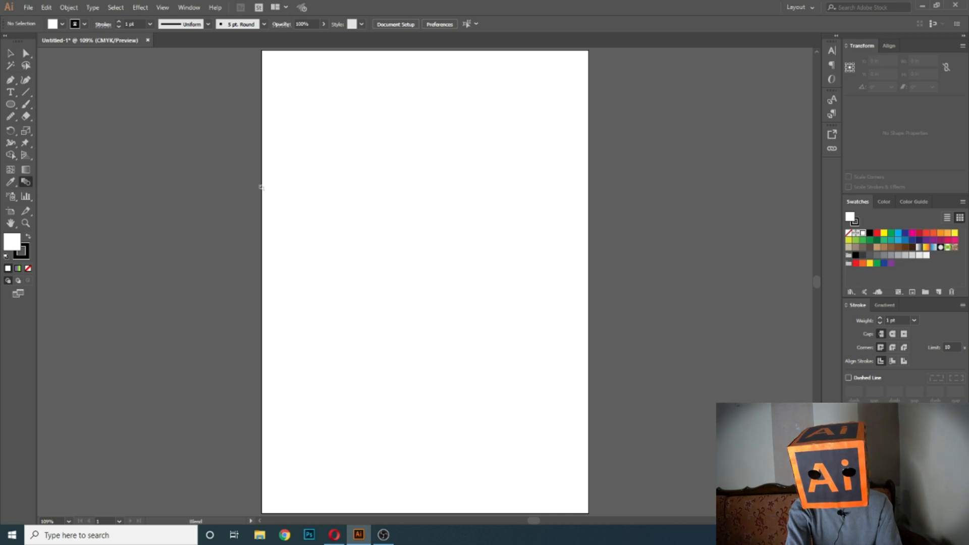
click(10, 52)
click(25, 182)
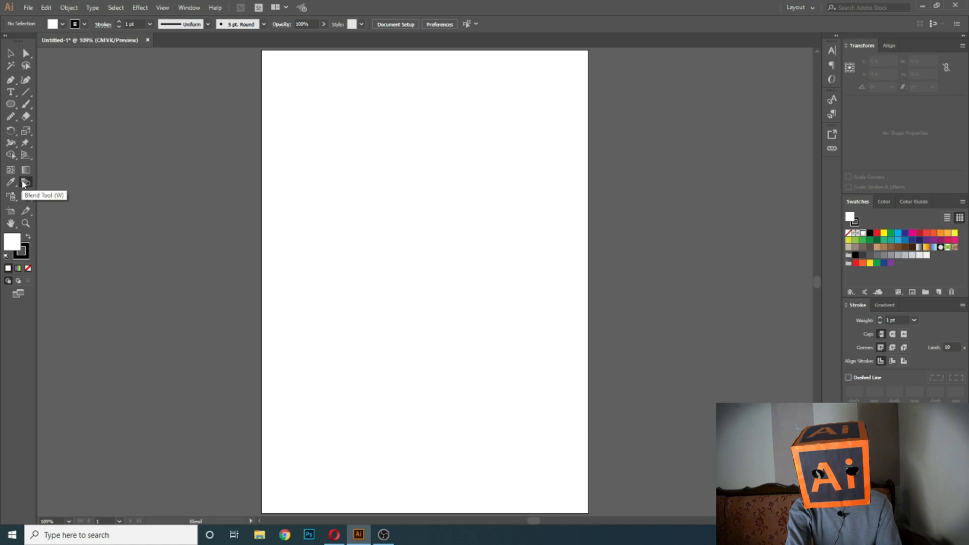
Draw a red square about 2.42 in wide near the artboard's upper edge and place a copy about 1.01 in wide below it.
click(10, 105)
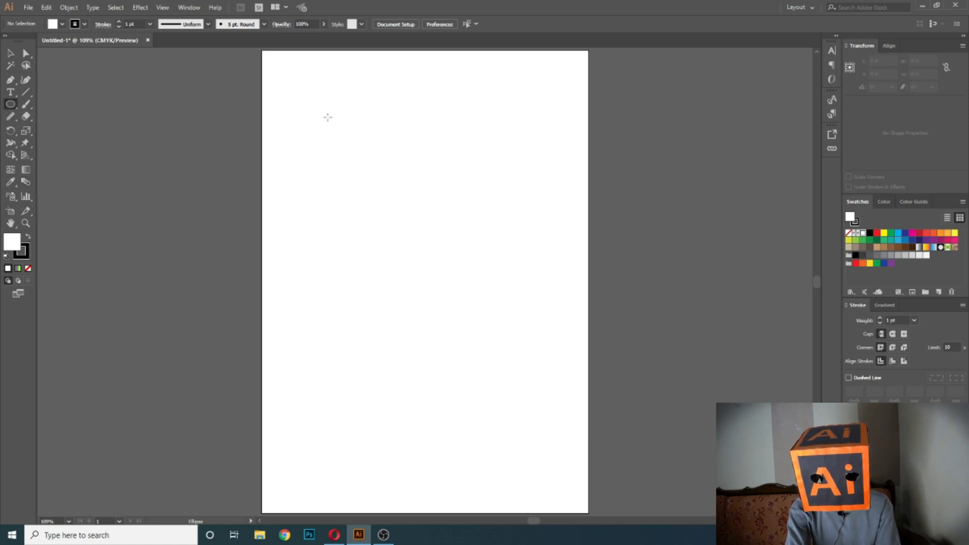
click(10, 104)
click(27, 107)
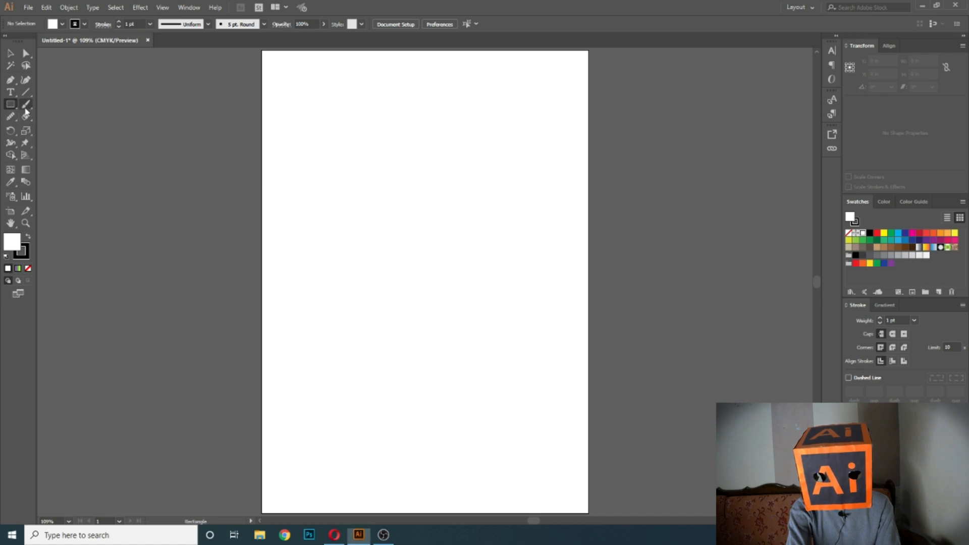
mouse_move(344, 102)
mouse_down()
mouse_move(439, 196)
mouse_move(440, 167)
mouse_move(387, 179)
mouse_move(447, 166)
mouse_move(435, 174)
mouse_up()
key(v)
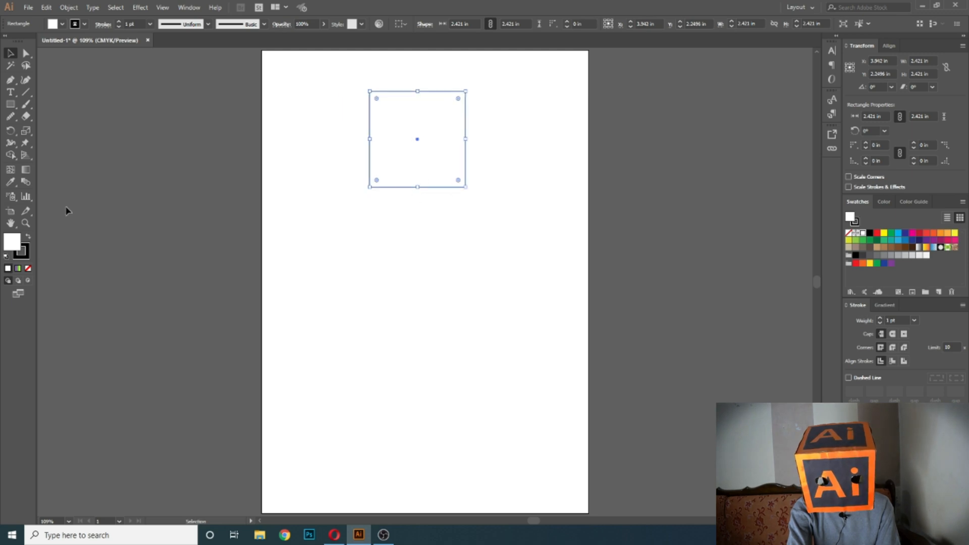
click(876, 233)
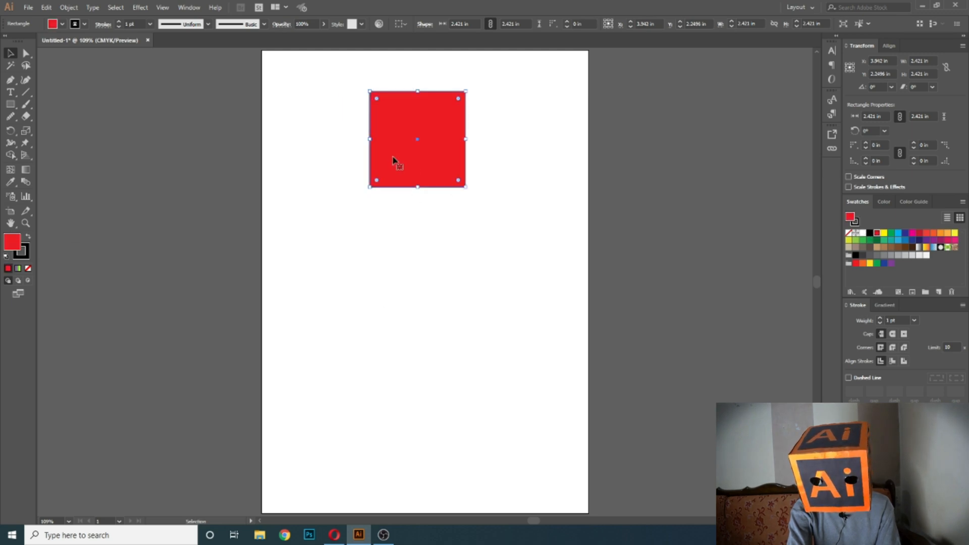
drag(404, 153, 438, 441)
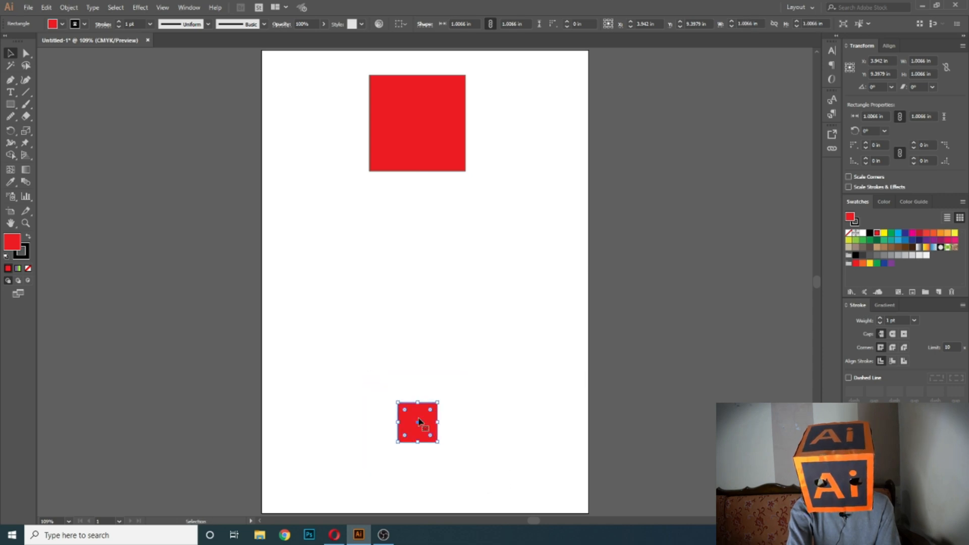
Blend the large red square with the small one using the Blend tool, and deselect the result.
shift+click(431, 157)
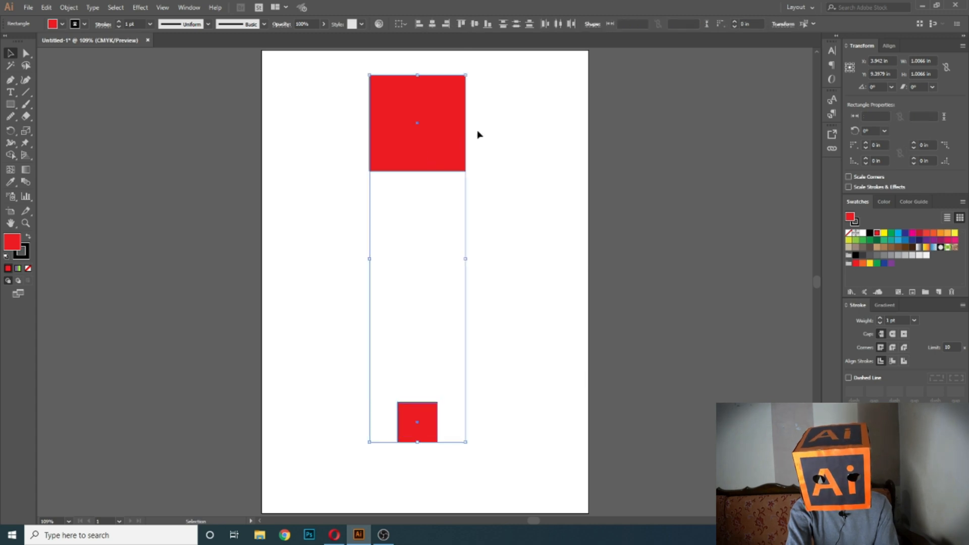
click(26, 183)
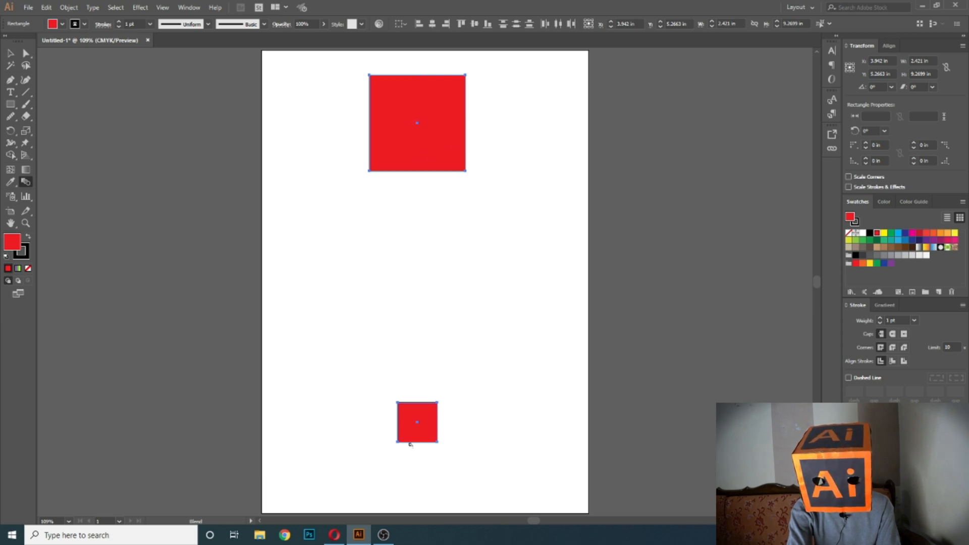
click(417, 423)
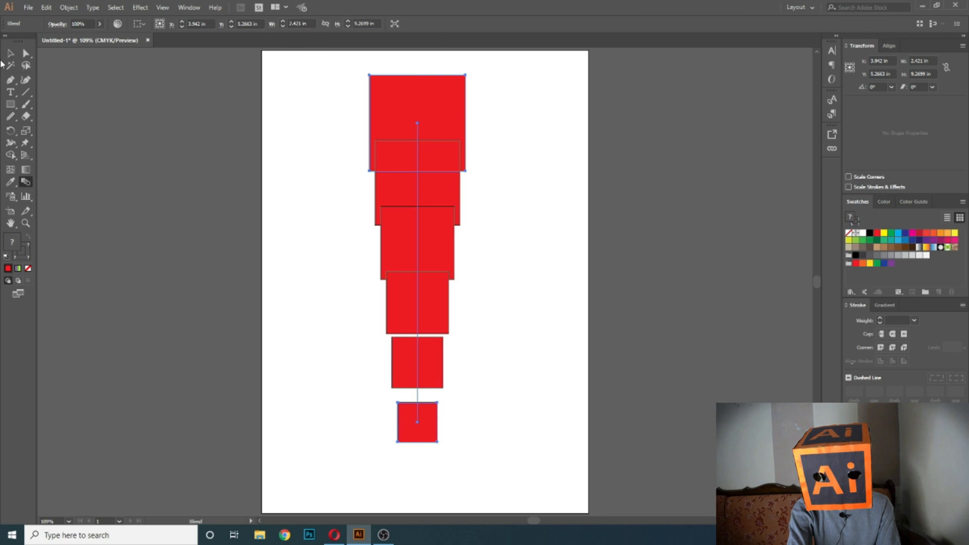
click(9, 55)
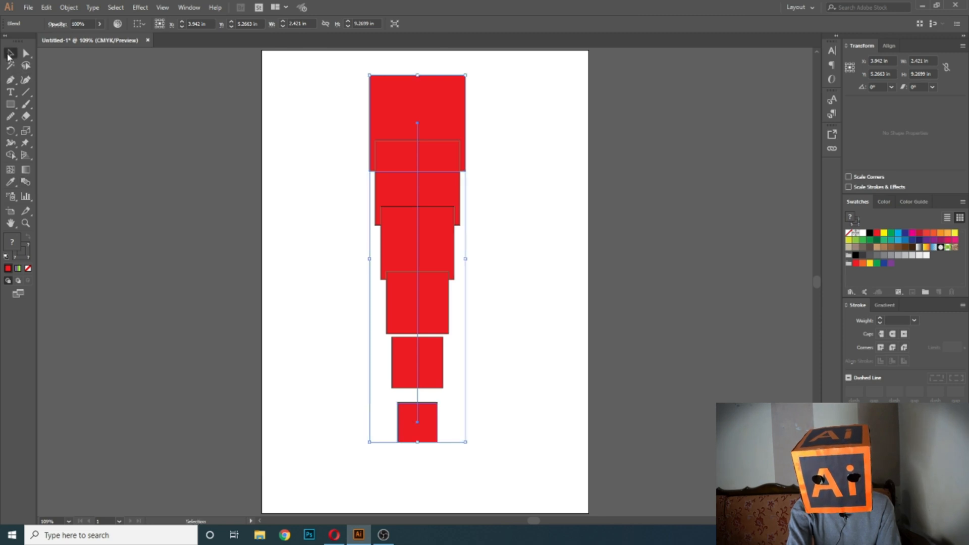
click(322, 166)
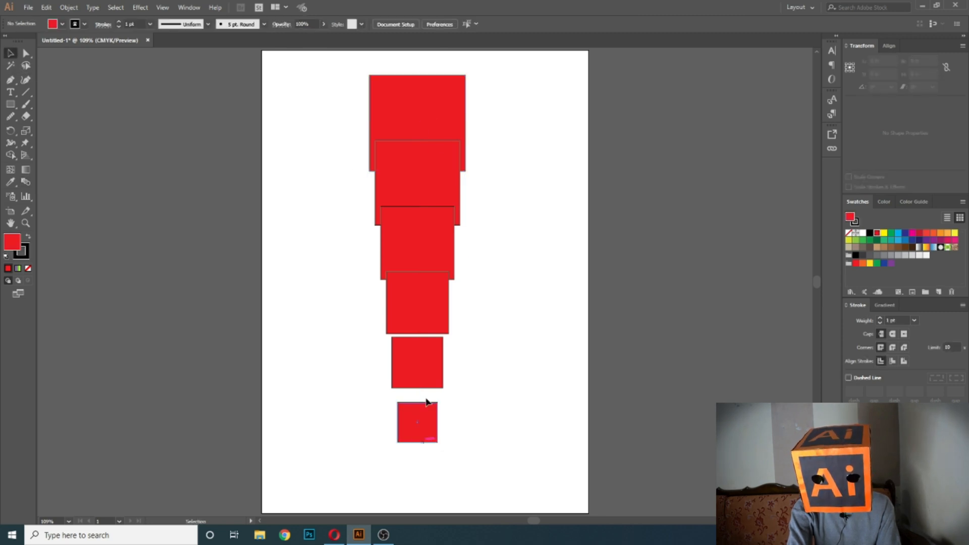
Move the blended squares to the artboard's left edge and delete them.
drag(410, 225, 297, 227)
click(209, 214)
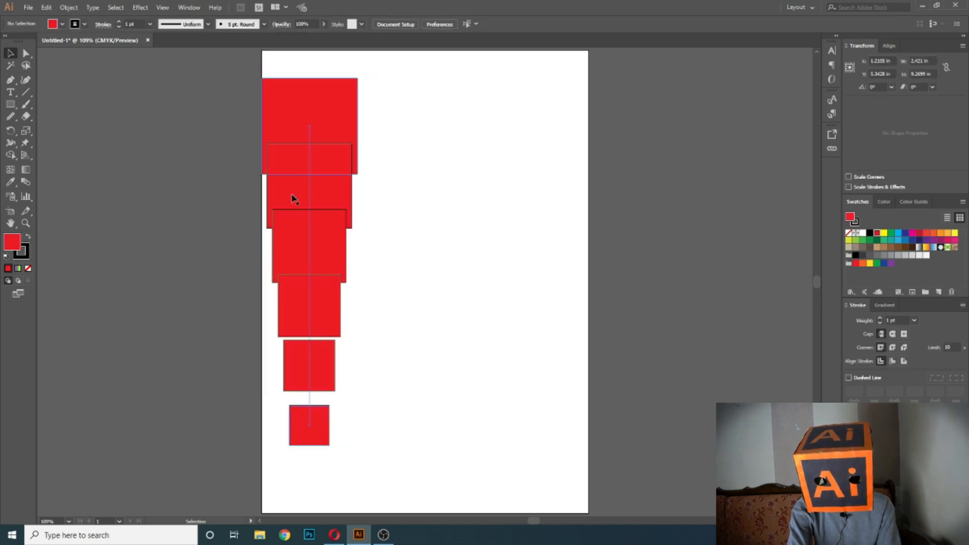
click(306, 120)
key(Delete)
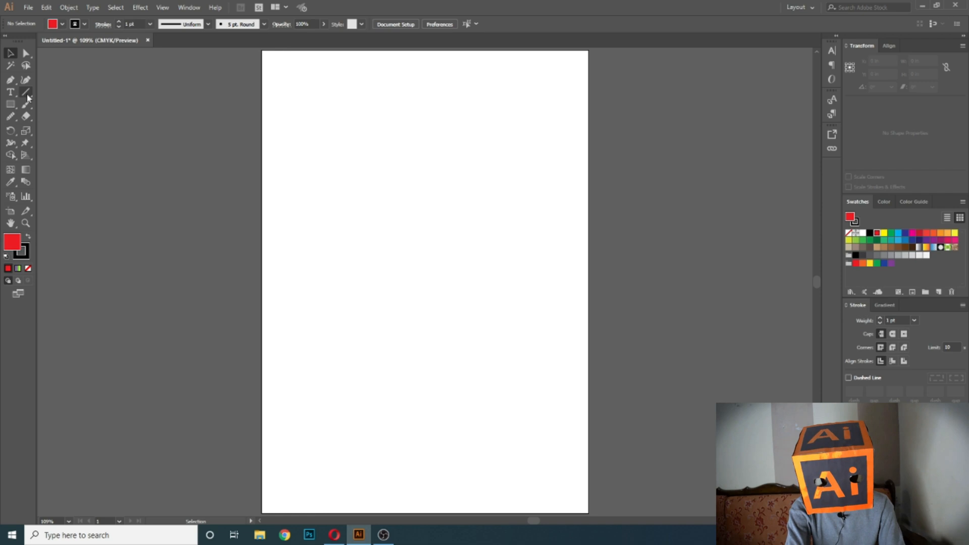
Draw a horizontal line about 5.31 in long near the artboard's upper edge and set its stroke weight to 12 pt.
click(10, 104)
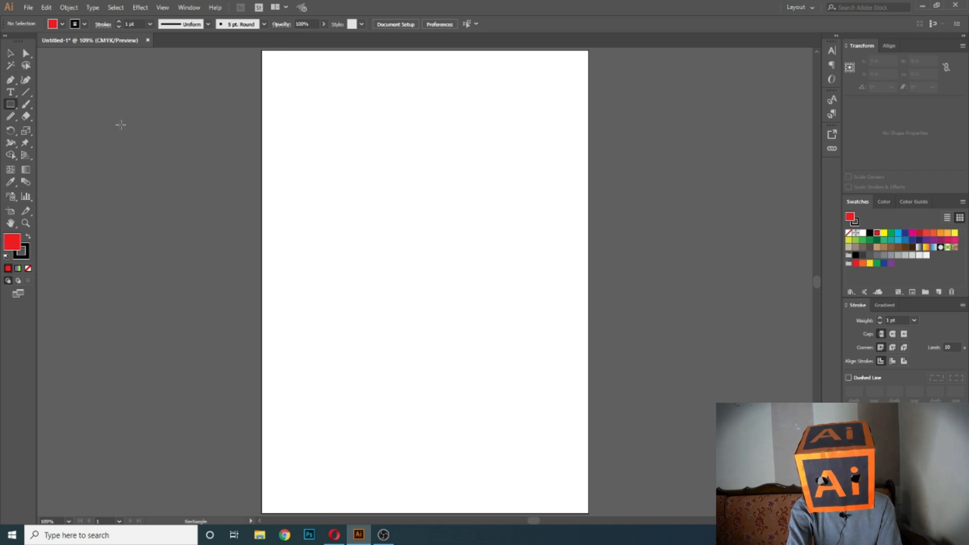
click(28, 92)
drag(335, 95, 450, 96)
key(v)
click(881, 320)
click(881, 319)
click(881, 320)
click(881, 320)
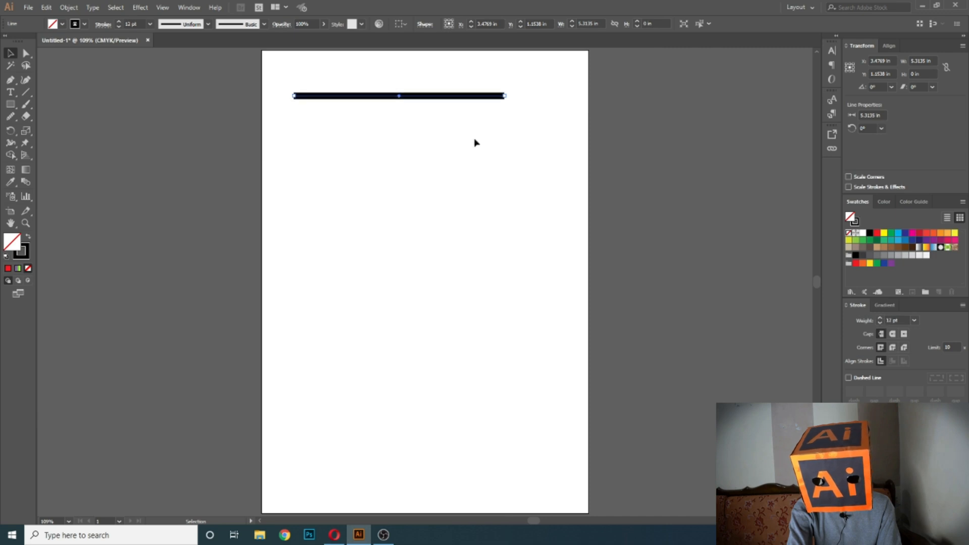
Place a copy of the line about 6.43 in below the original and set the copy's stroke weight to 2 pt.
drag(463, 97, 467, 354)
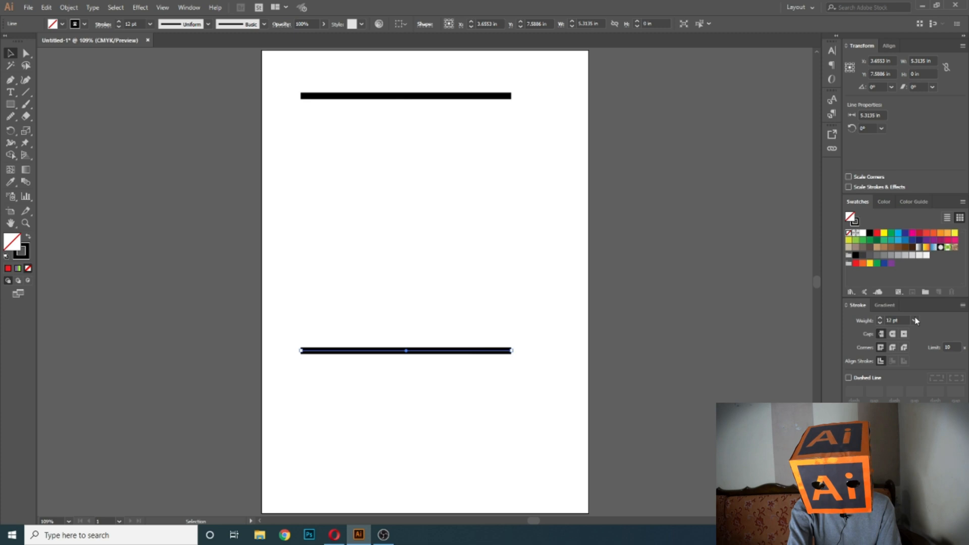
click(881, 323)
click(880, 323)
click(881, 323)
click(880, 323)
click(881, 323)
click(880, 323)
click(880, 323)
click(880, 323)
click(879, 324)
click(879, 323)
click(451, 365)
Try a blend between the thick and thin lines and undo it.
mouse_move(463, 406)
mouse_down()
mouse_move(428, 195)
mouse_move(429, 92)
mouse_up()
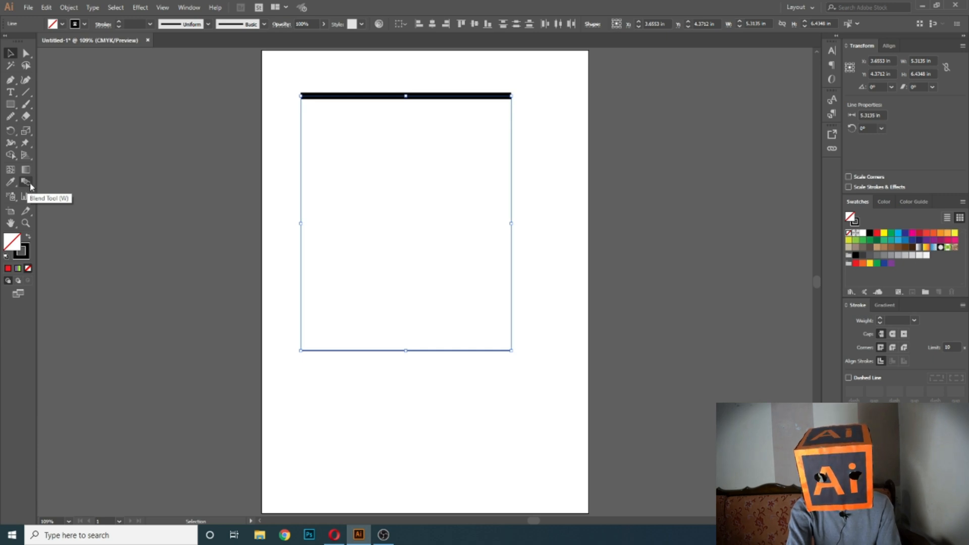
click(71, 7)
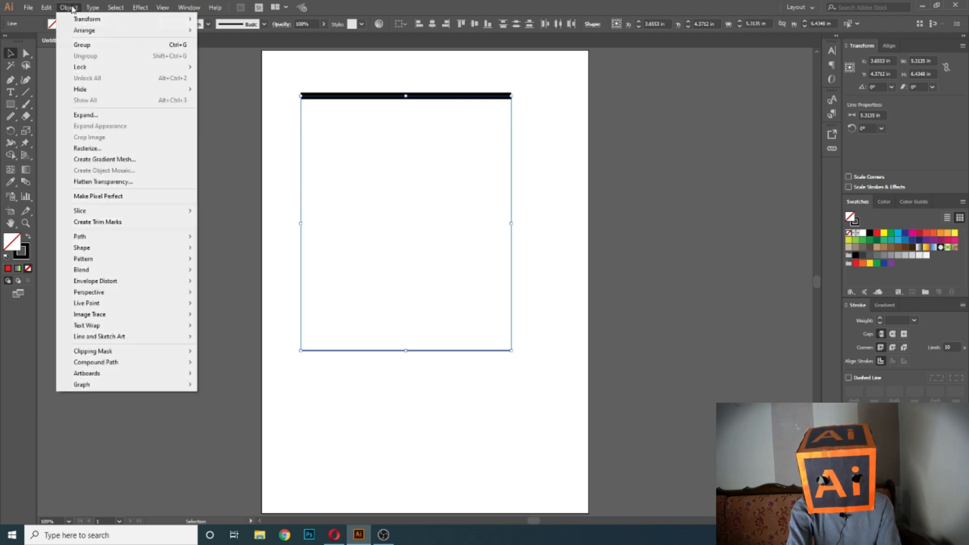
mouse_move(76, 269)
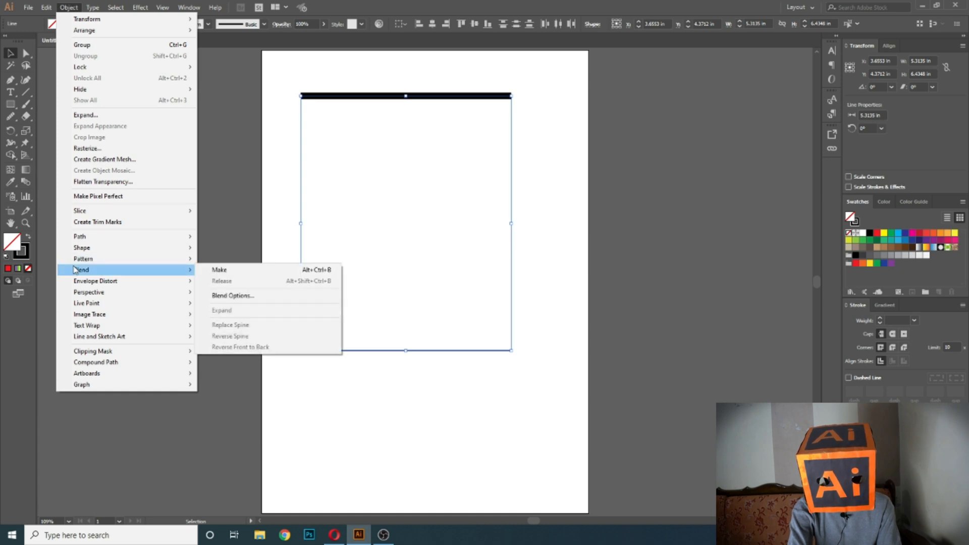
click(243, 274)
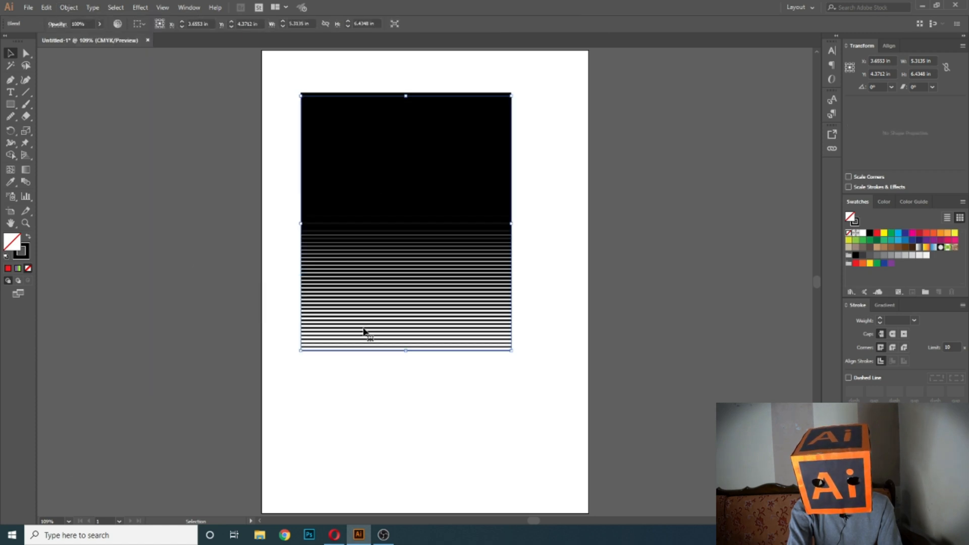
click(261, 305)
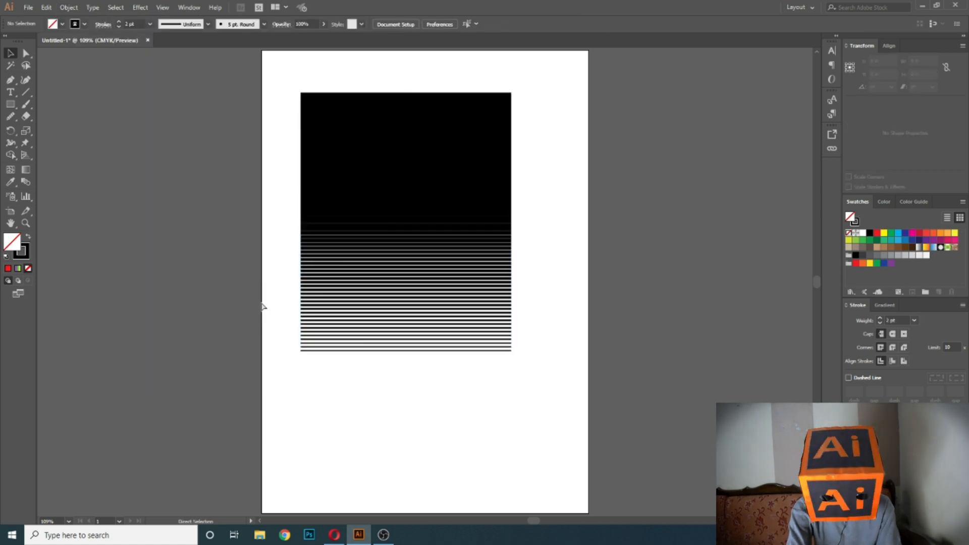
click(348, 260)
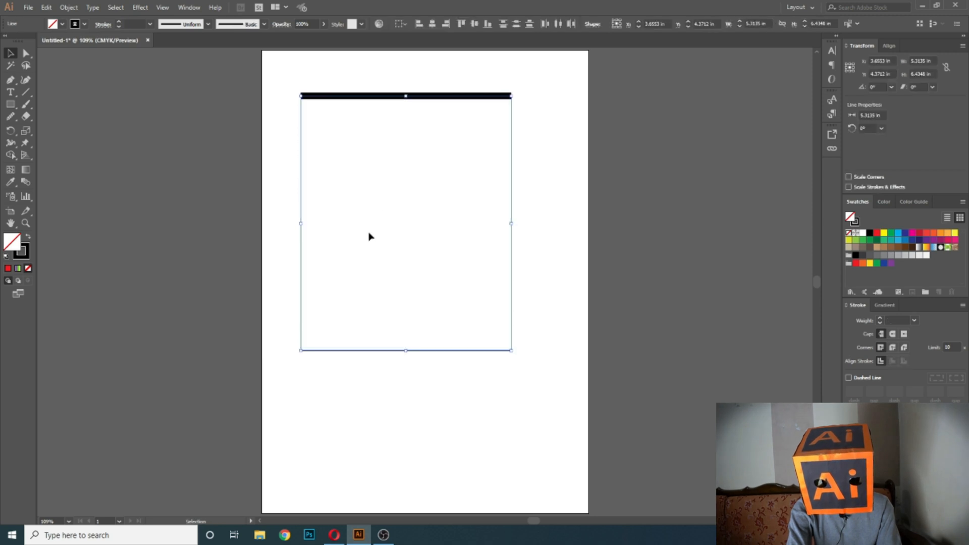
Reselect both horizontal lines and make a blend between them.
click(285, 242)
drag(277, 96, 437, 430)
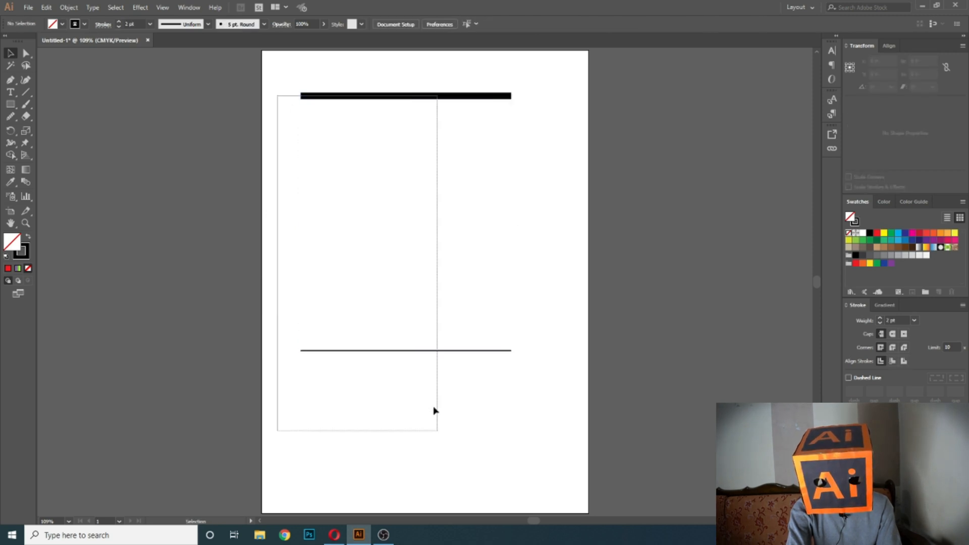
drag(391, 306, 320, 128)
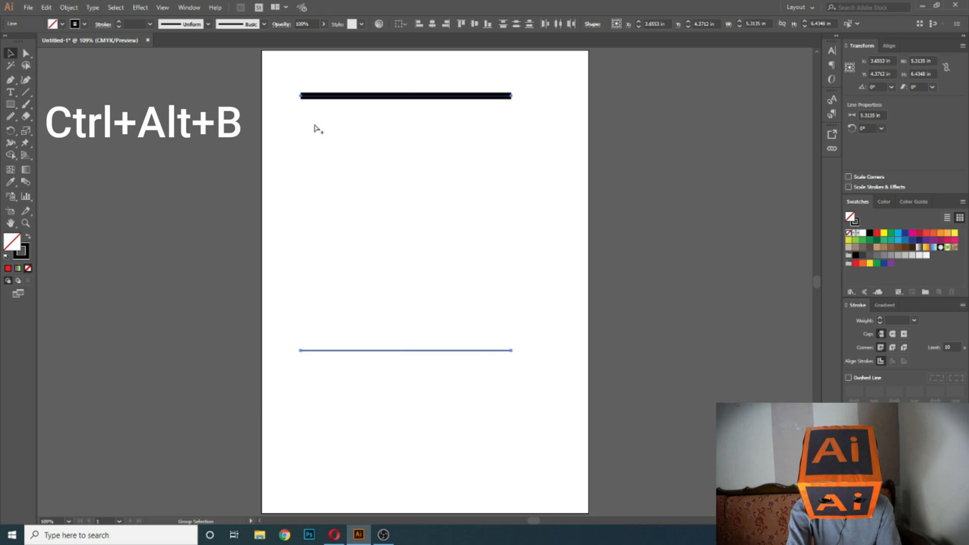
key(ctrl+alt+b)
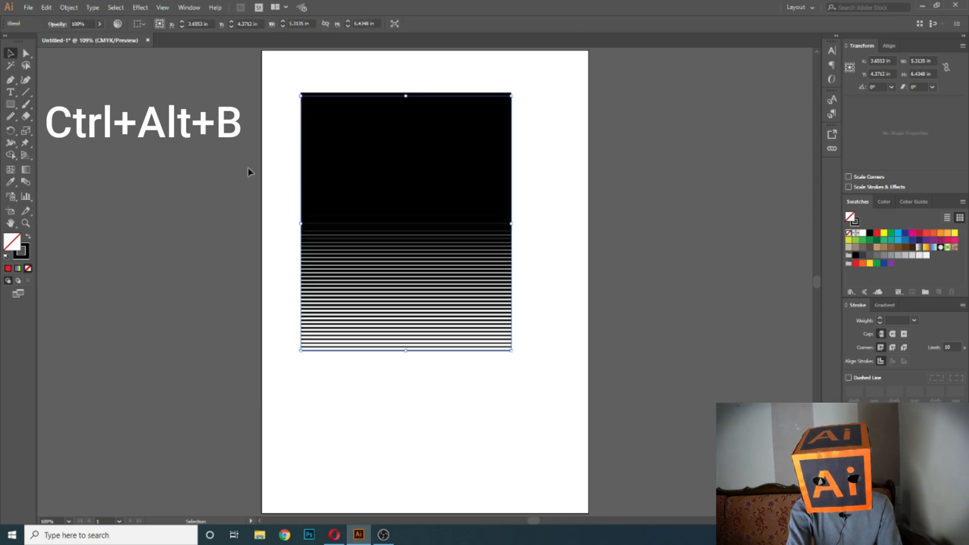
Move the line blend off the artboard to its left and back onto the artboard.
drag(411, 194, 340, 188)
click(121, 146)
key(space)
key(space)
key(space)
drag(223, 173, 489, 179)
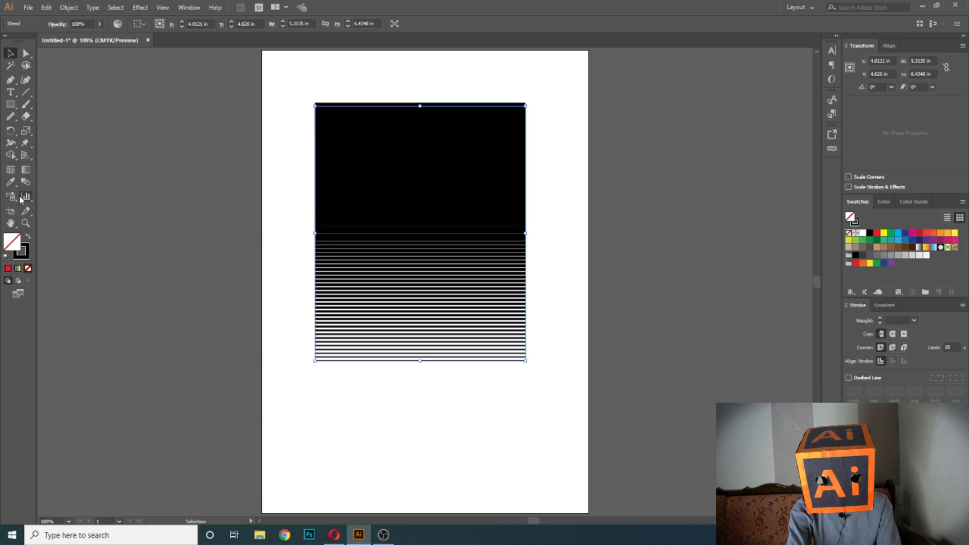
Open the Blend Options and cancel them, and release the blend into its two original lines.
double_click(26, 182)
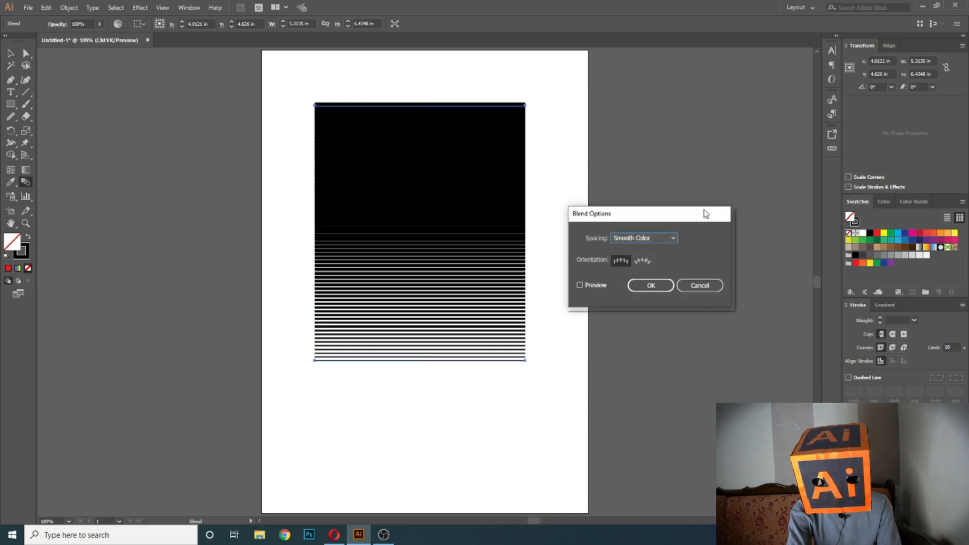
click(699, 285)
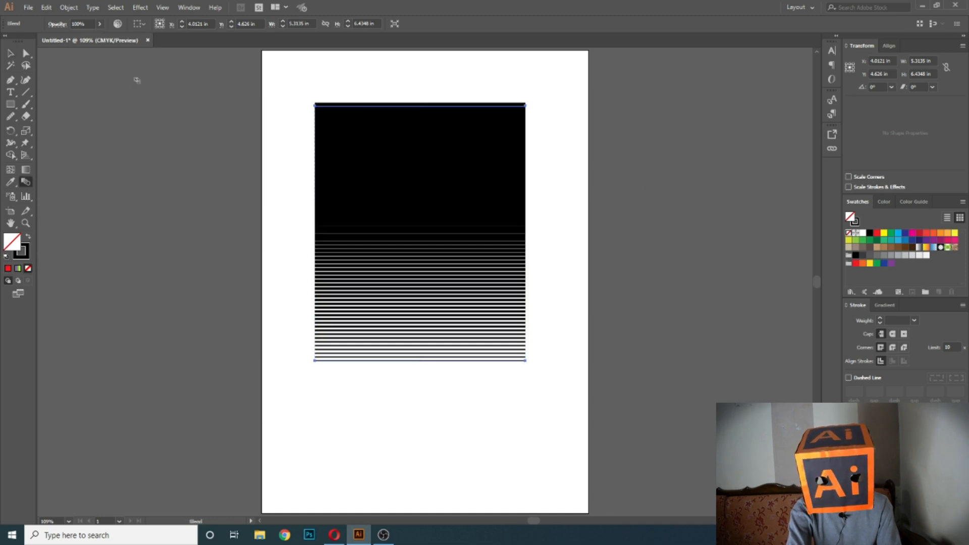
click(70, 8)
mouse_move(104, 268)
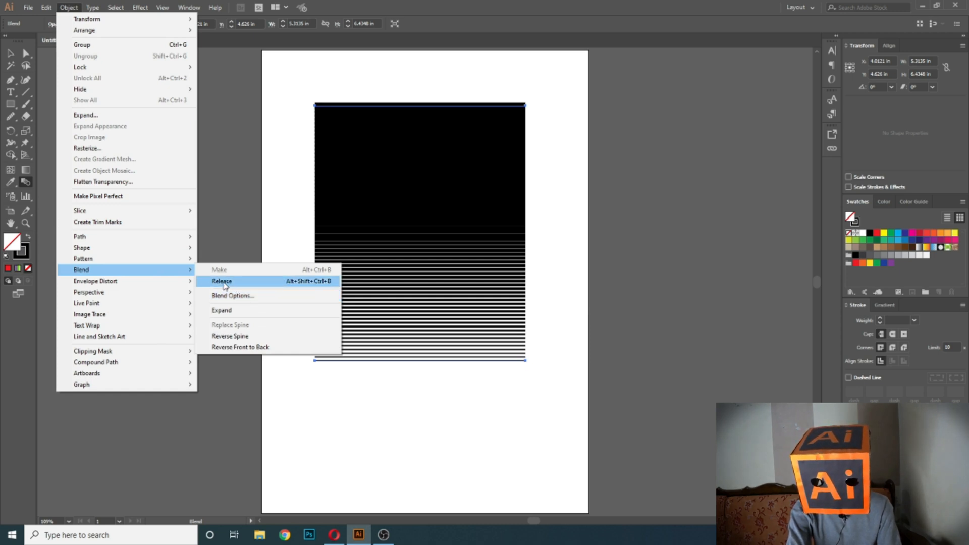
click(224, 285)
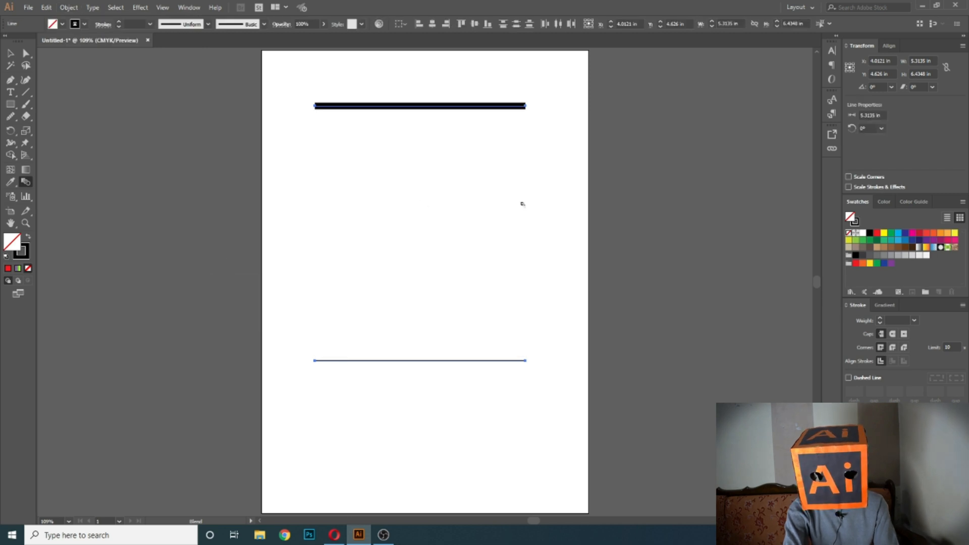
Undo the recent changes back to the two unblended lines at their original position.
key(ctrl+alt+b)
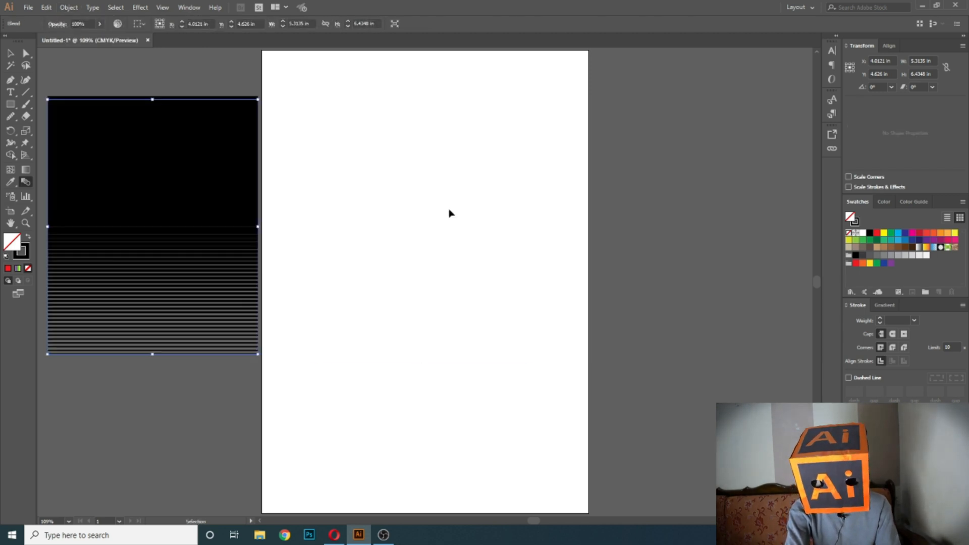
key(ctrl+z)
key(ctrl+z)
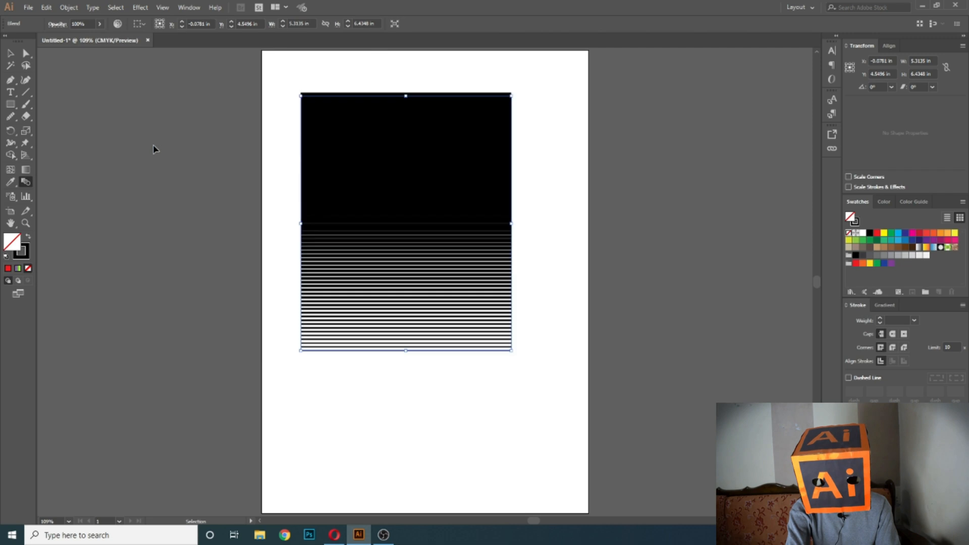
Make a blend between the selected thick and thin horizontal lines.
click(69, 7)
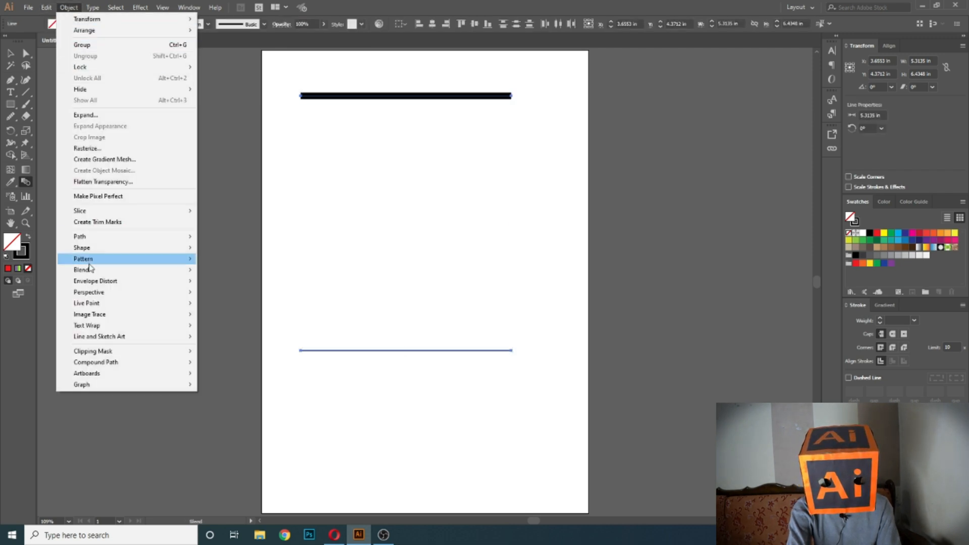
mouse_move(182, 270)
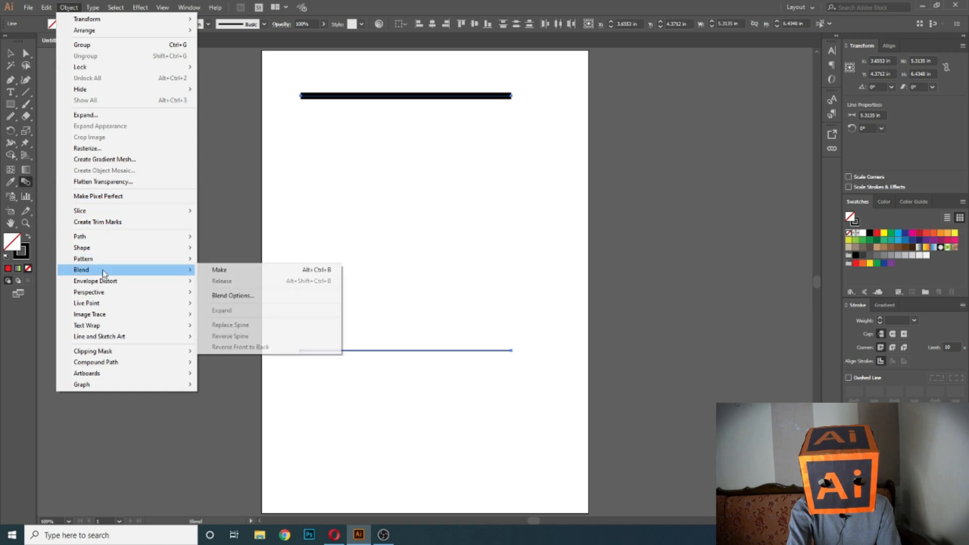
click(235, 271)
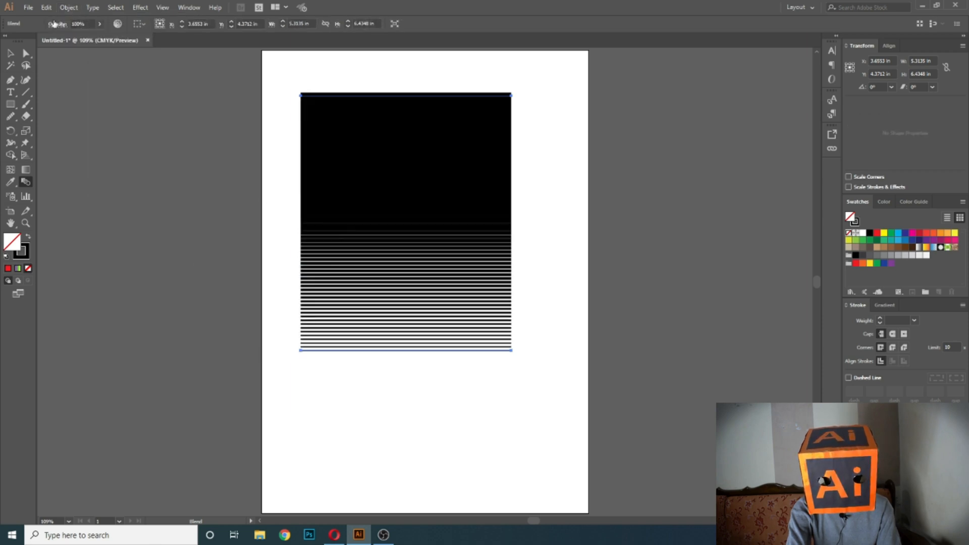
Examine the Smooth Color, Specified Steps and Specified Distance spacing choices in the line blend's Blend Options, and cancel the dialog.
click(68, 7)
mouse_move(129, 270)
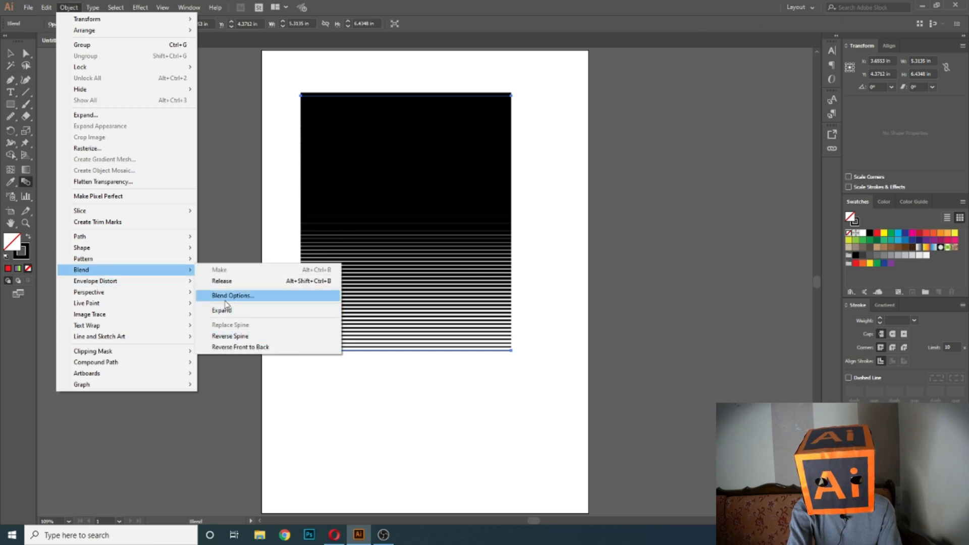
click(217, 296)
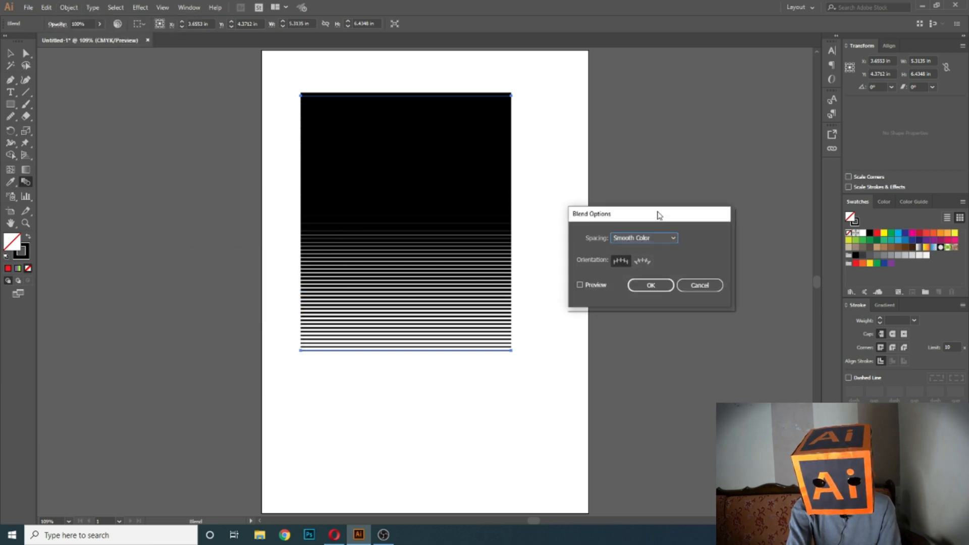
drag(659, 216, 659, 153)
click(628, 179)
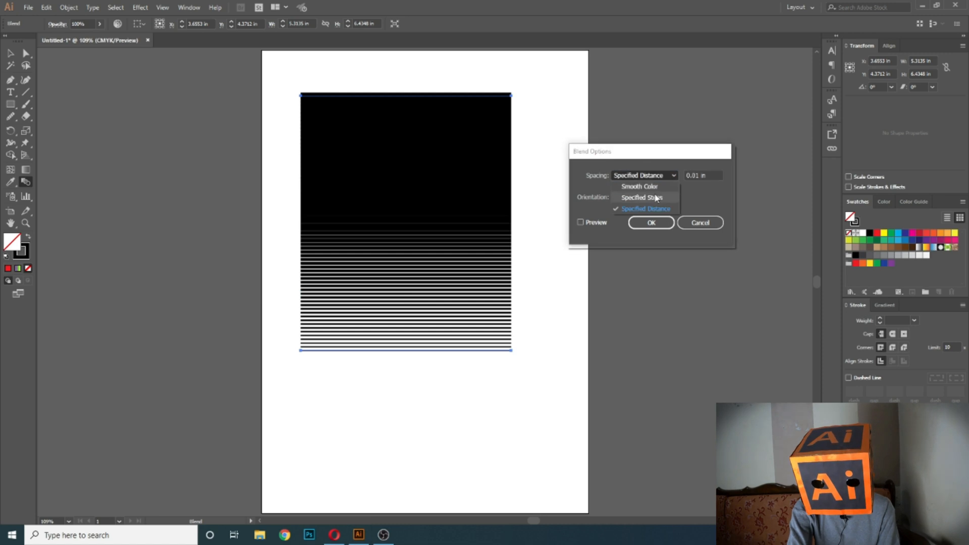
click(656, 186)
click(657, 178)
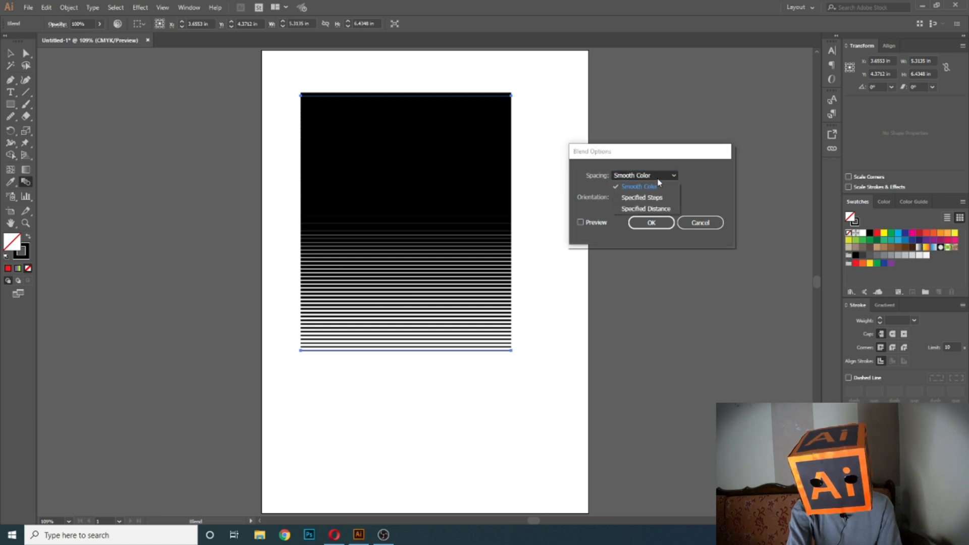
click(656, 198)
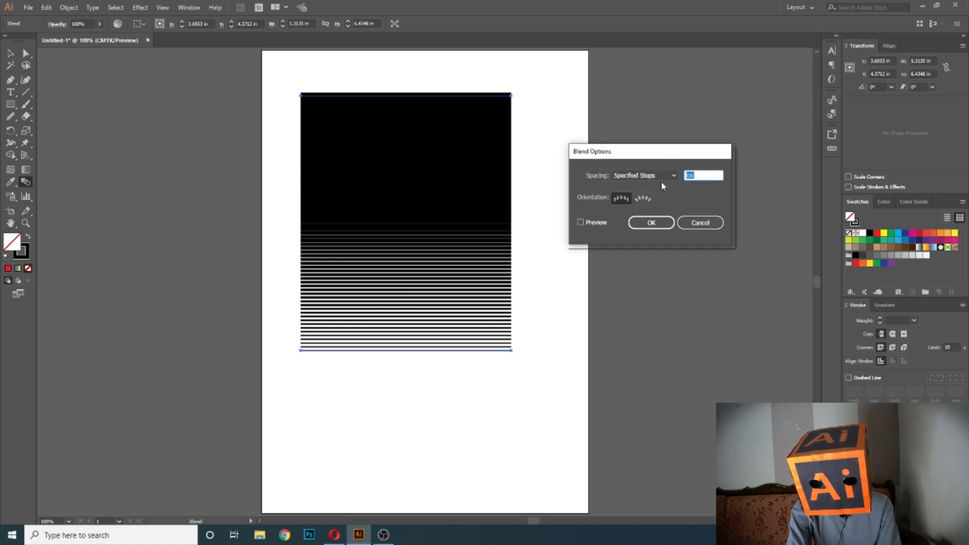
click(661, 177)
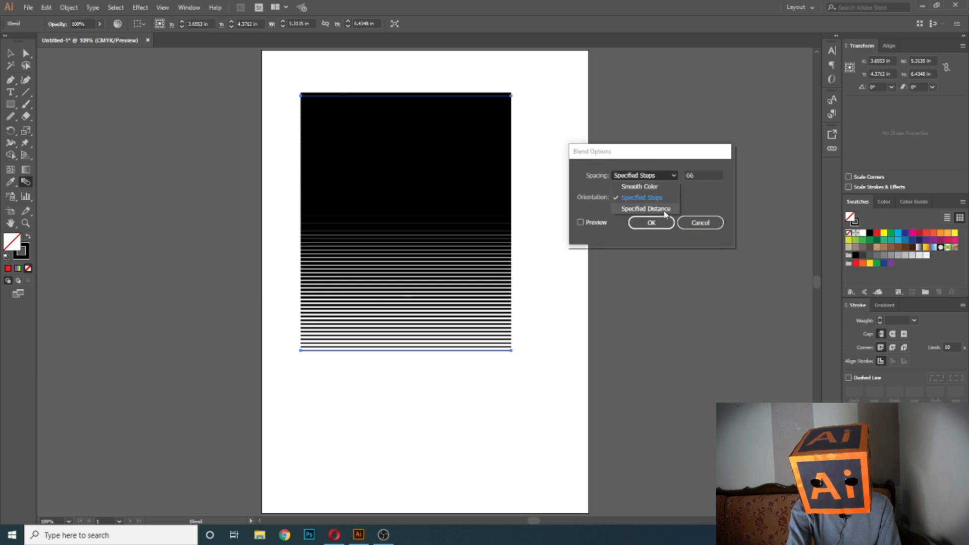
click(681, 197)
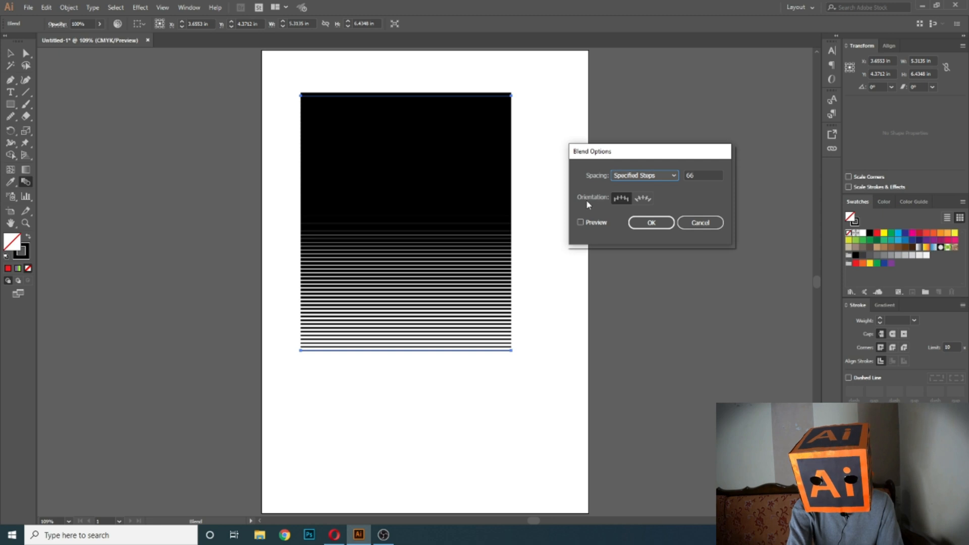
click(238, 195)
click(705, 220)
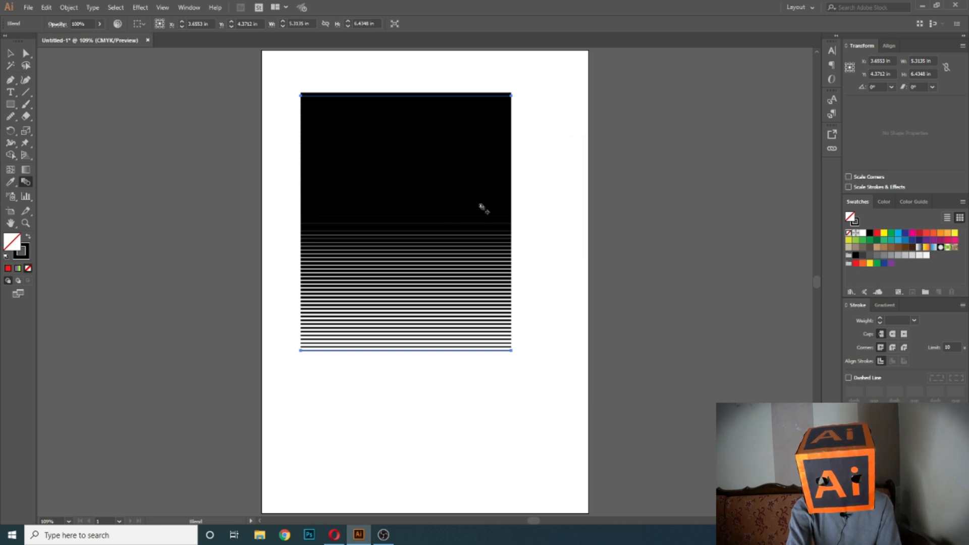
Move the line blend off the artboard to its left and delete it.
click(10, 53)
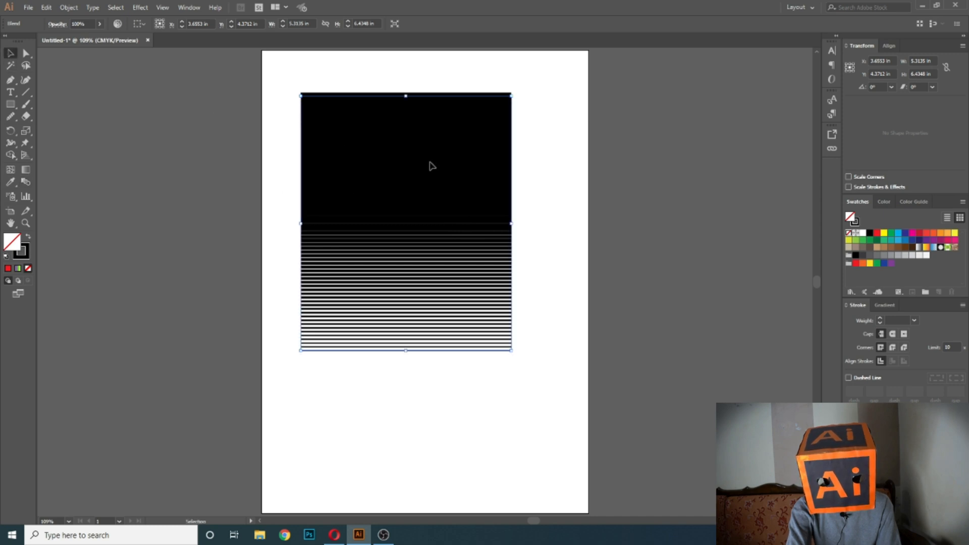
click(405, 89)
click(423, 102)
drag(424, 101, 182, 153)
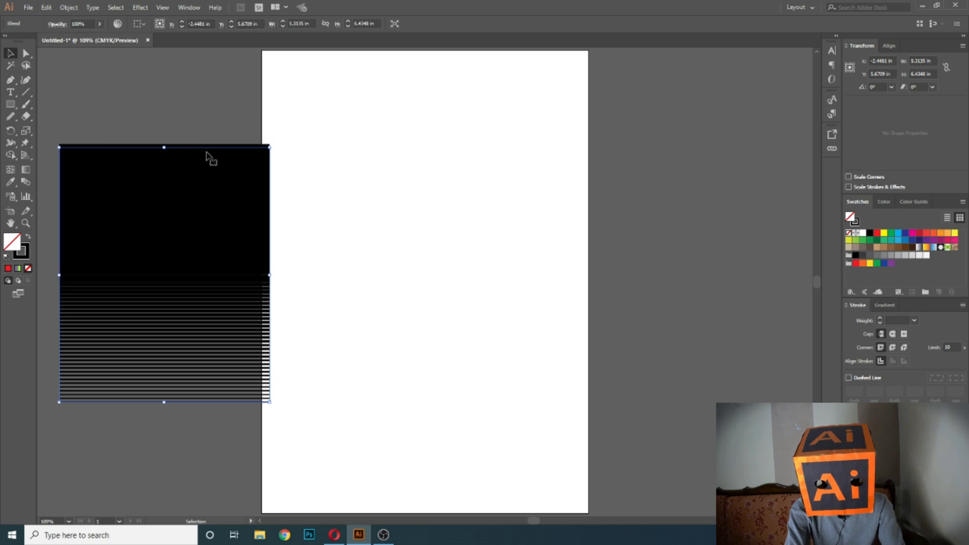
key(Delete)
Draw an unfilled circle about 5 in across with the Ellipse tool and move it up and left, nearer the artboard's middle.
click(10, 104)
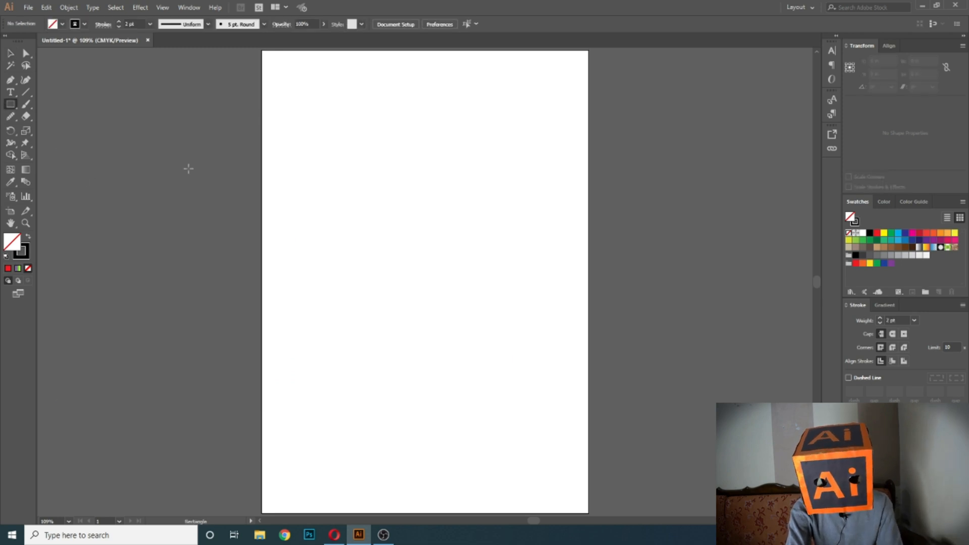
click(10, 104)
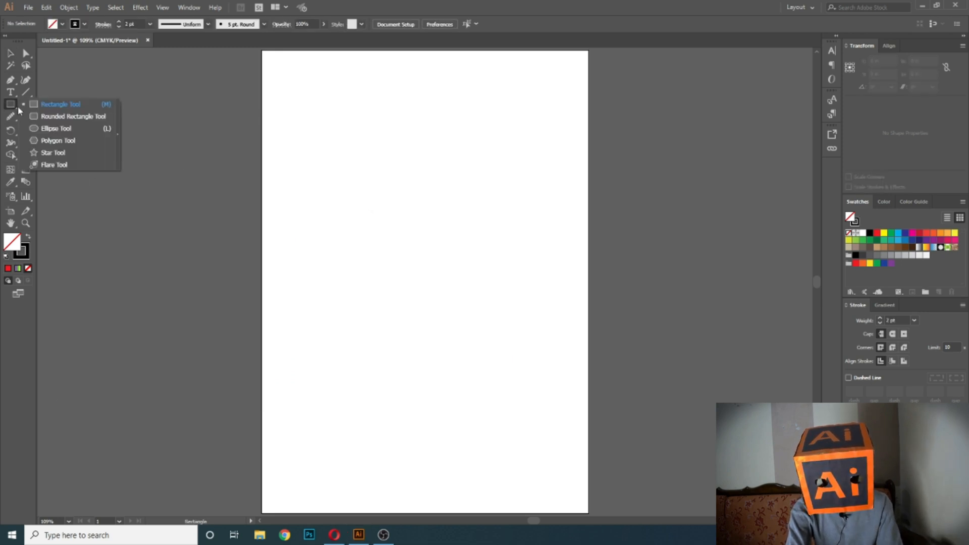
click(41, 130)
drag(372, 171, 521, 370)
key(v)
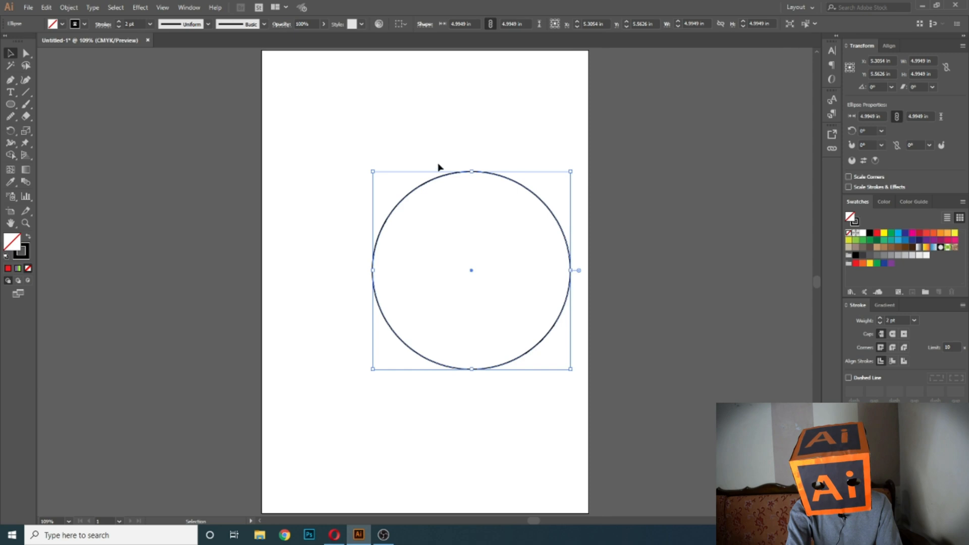
drag(448, 181, 401, 165)
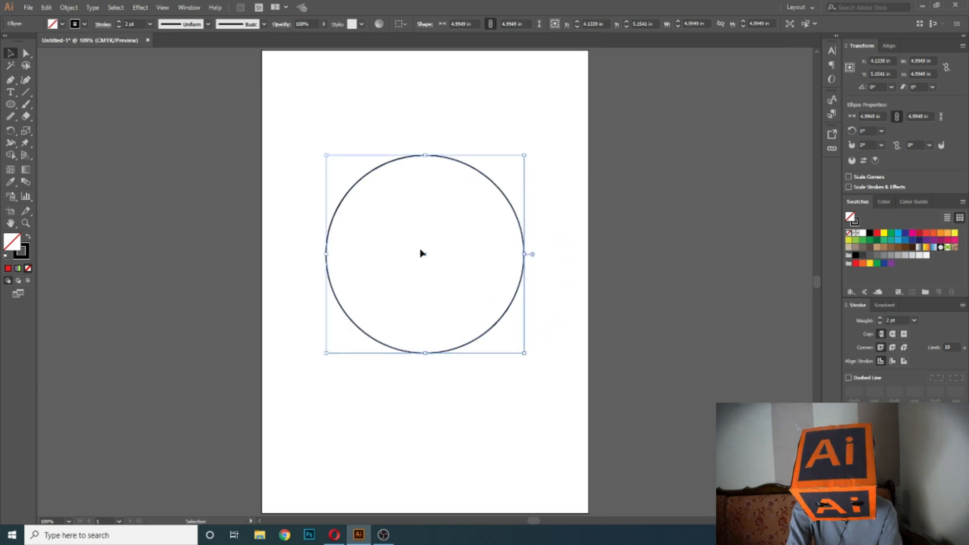
Draw a square about 0.73 in wide near the circle's rightmost point and center it horizontally on the circle's outline.
key(ctrl+plus)
key(ctrl+plus)
key(ctrl+plus)
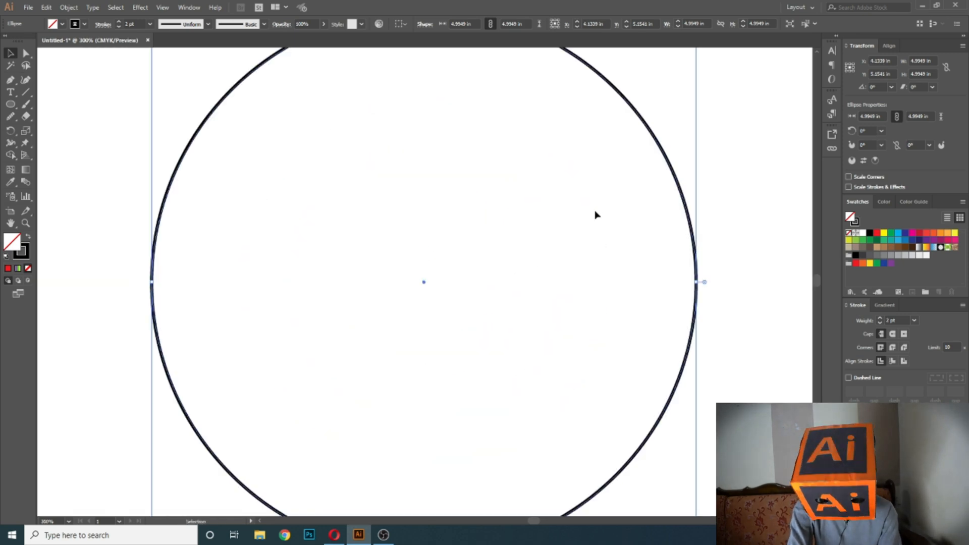
key(ctrl+minus)
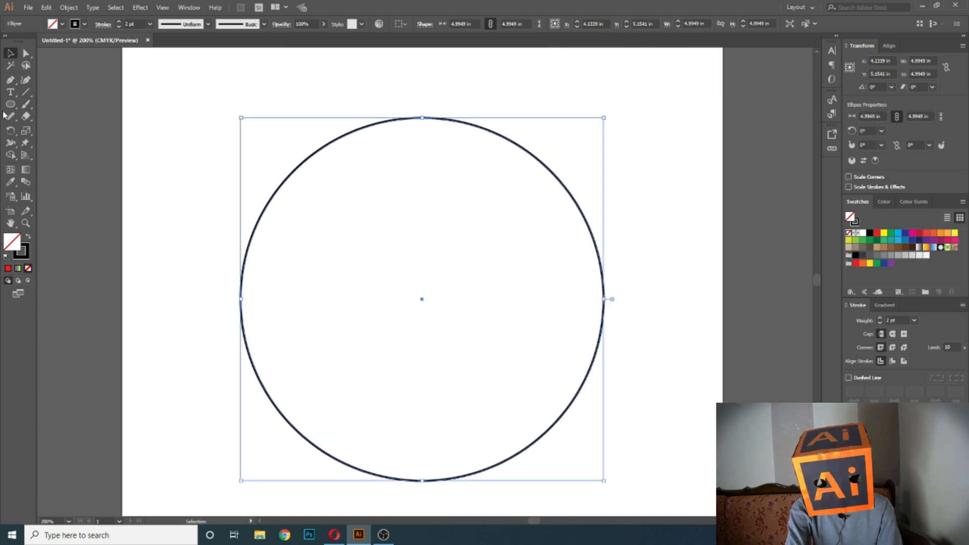
drag(12, 112, 41, 100)
mouse_move(589, 263)
mouse_down()
mouse_move(630, 292)
mouse_move(642, 316)
mouse_up()
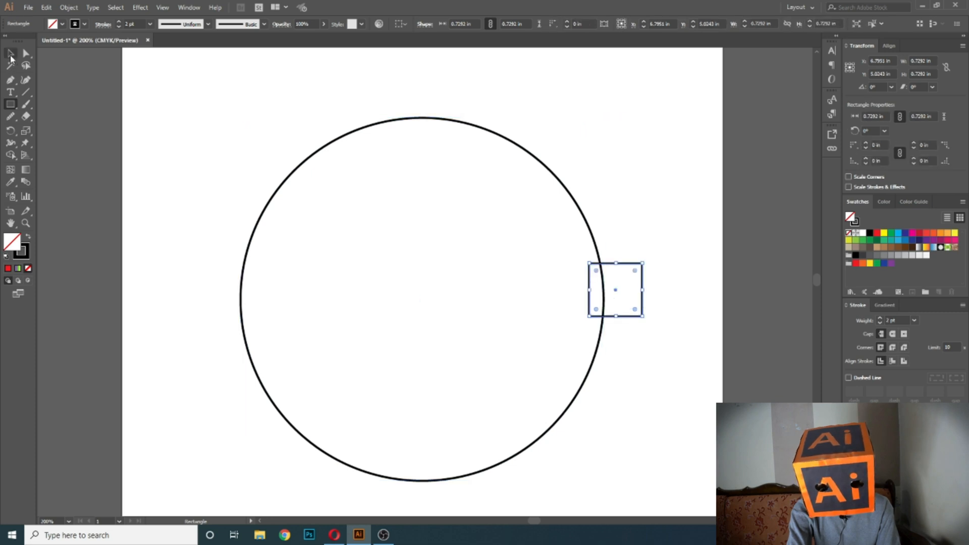
click(10, 53)
drag(615, 290, 606, 291)
drag(605, 292, 605, 292)
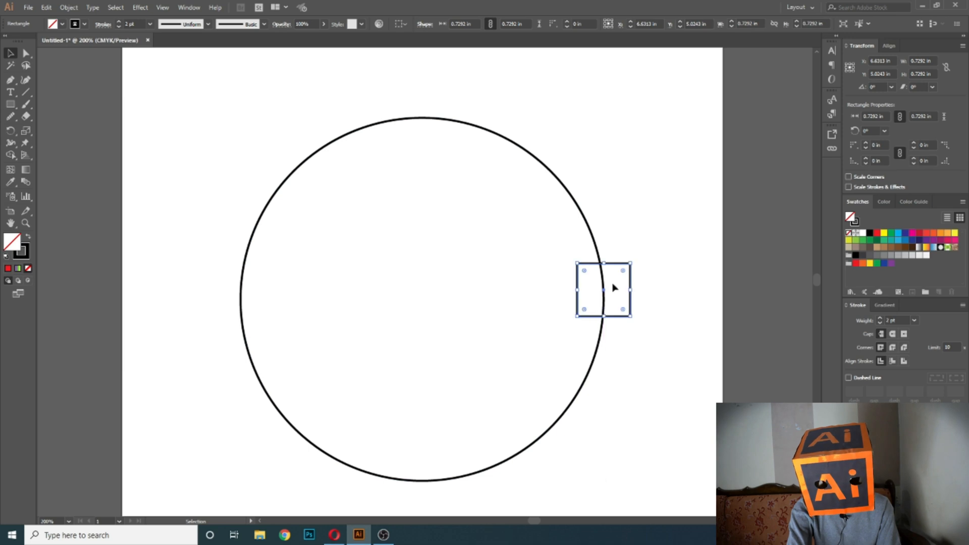
Rotate the small square to about 26° and place a copy of it on the circle's topmost point.
key(ctrl+0)
drag(532, 233, 519, 231)
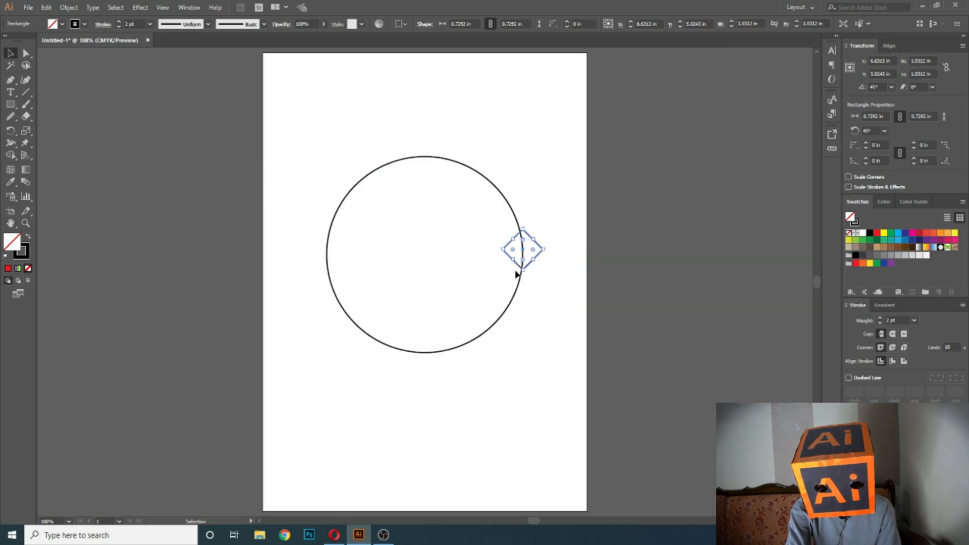
drag(519, 264, 431, 157)
Select the two small squares without the circle and make a blend between them.
drag(385, 129, 555, 263)
shift+click(508, 314)
key(ctrl+alt+b)
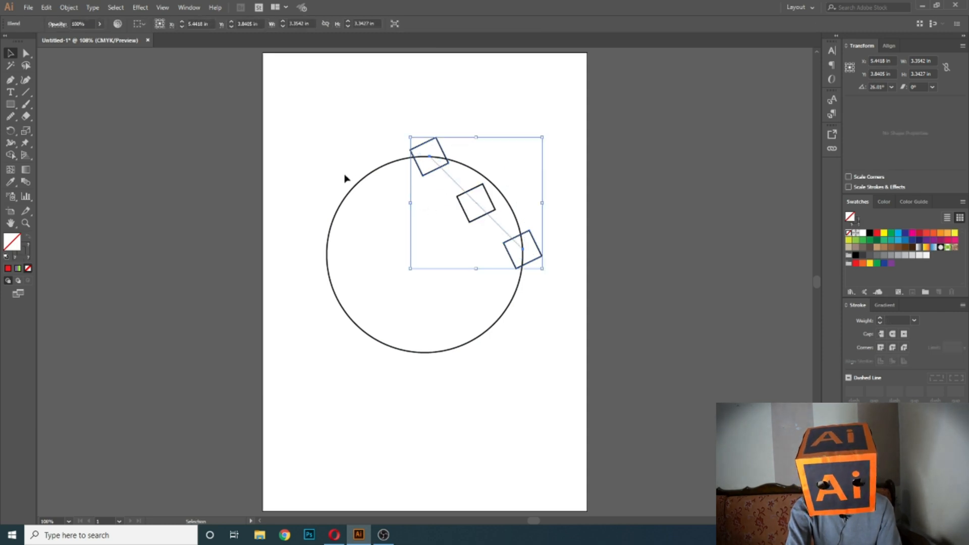
Select the square blend together with the circle and replace the blend's spine with the circle.
key(ctrl+a)
click(69, 7)
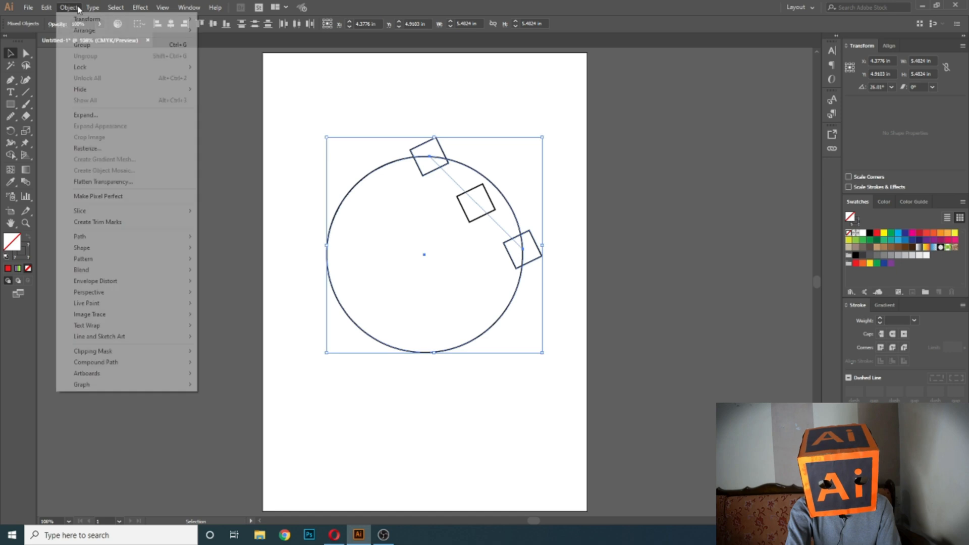
mouse_move(88, 269)
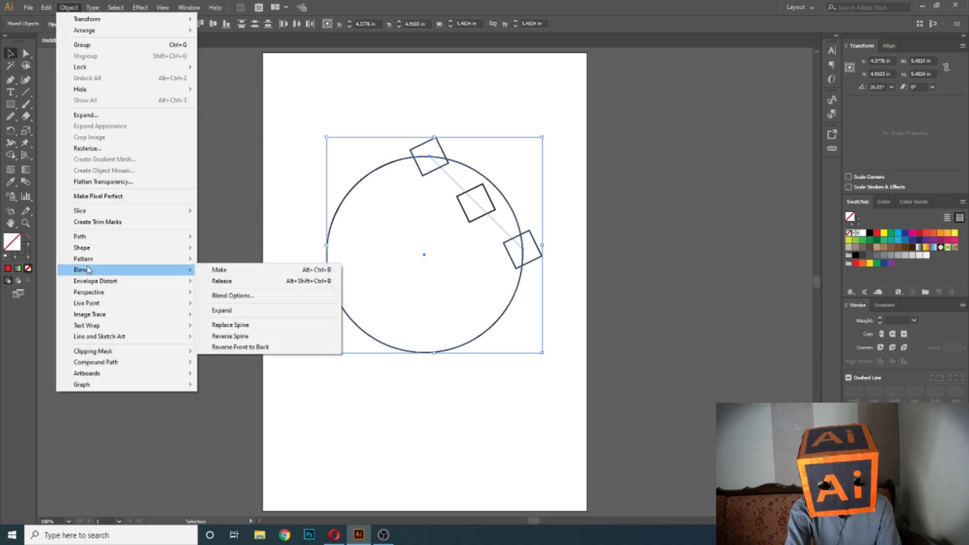
click(288, 326)
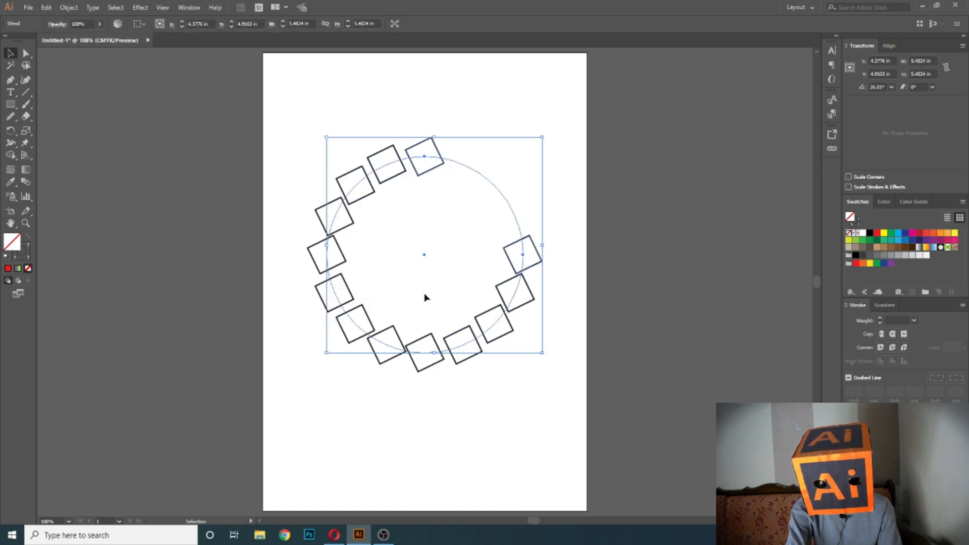
Compare the Align to Page and Align to Path orientations of the square blend with the preview on, and apply Align to Path.
click(69, 7)
mouse_move(114, 263)
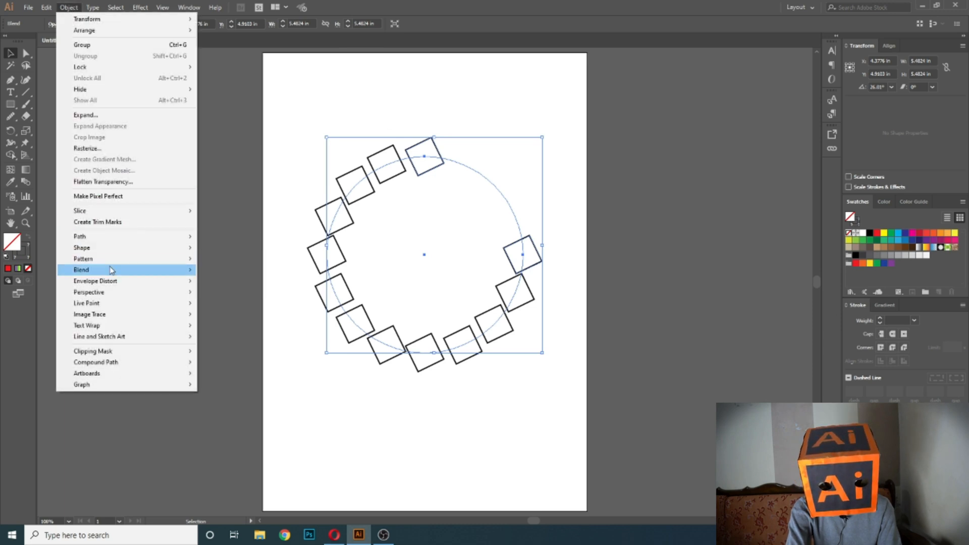
click(238, 298)
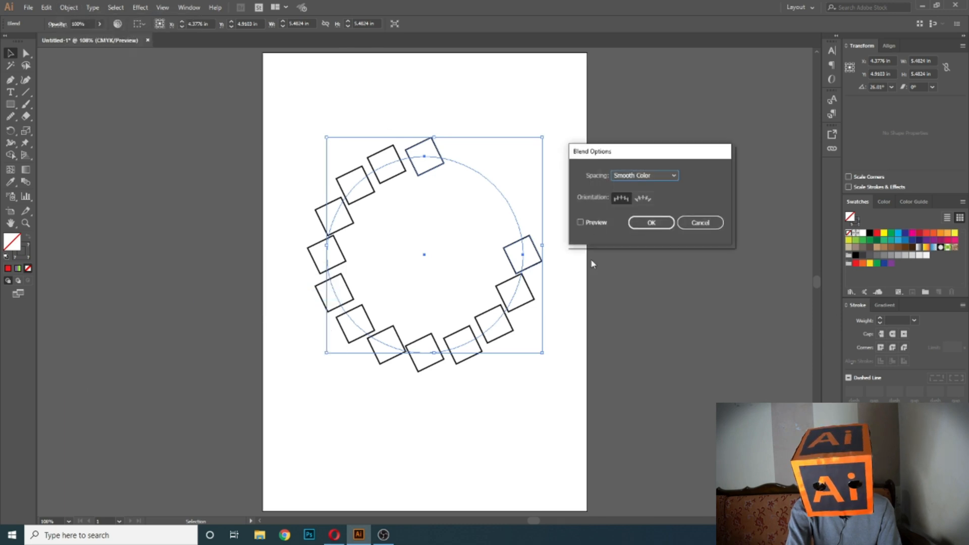
click(637, 200)
click(619, 199)
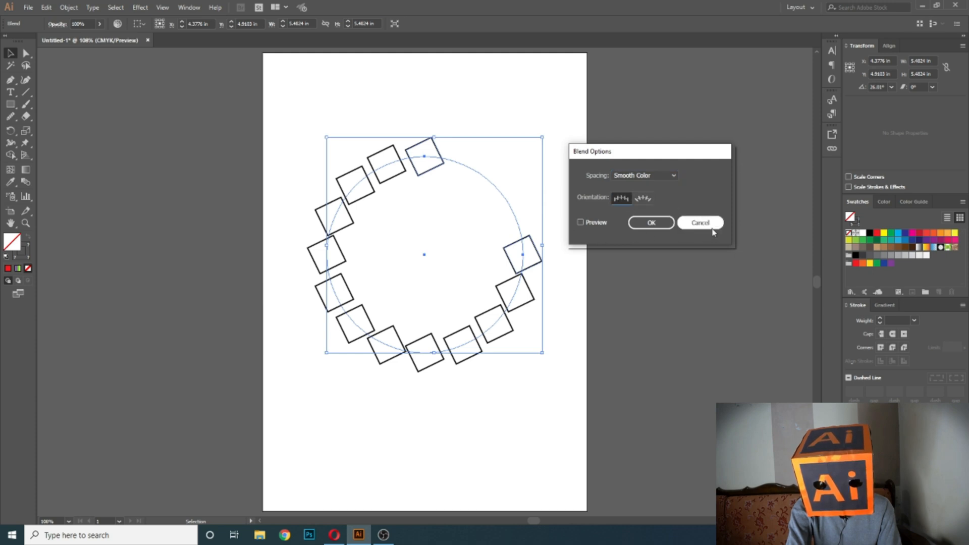
click(642, 198)
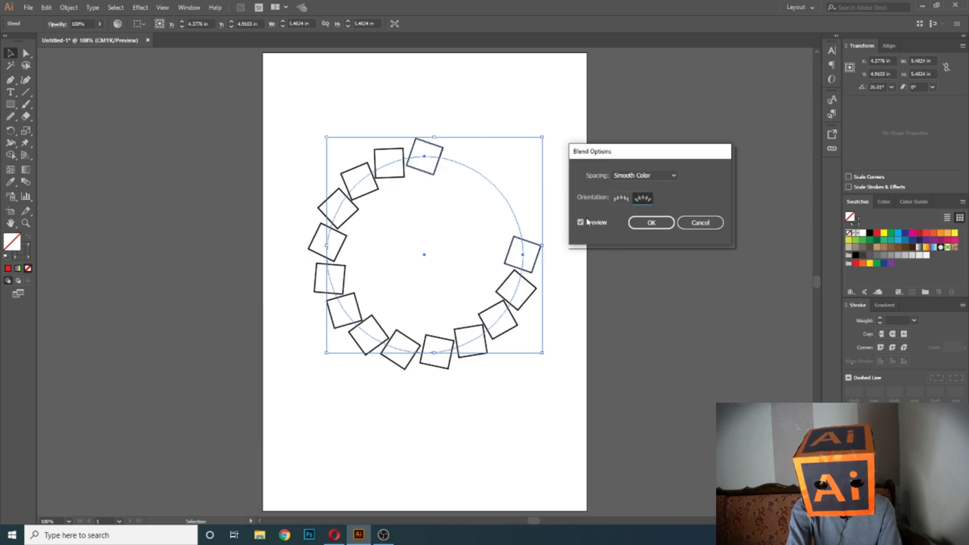
click(614, 201)
click(639, 198)
click(628, 198)
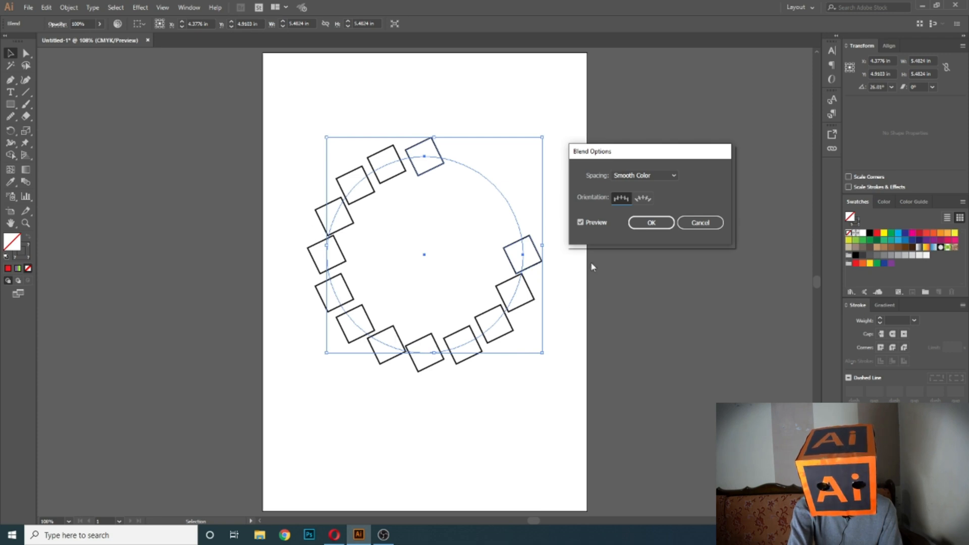
click(642, 200)
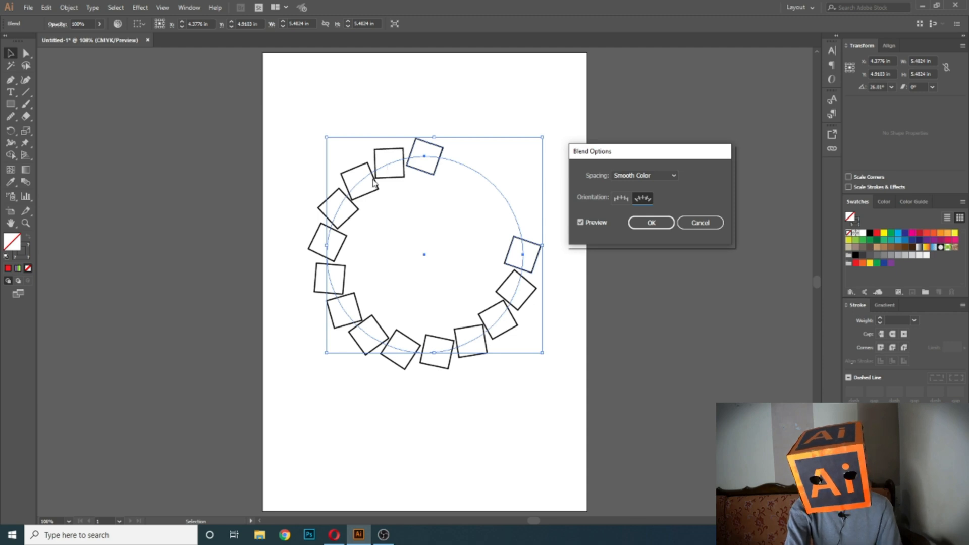
click(599, 224)
click(596, 226)
click(651, 223)
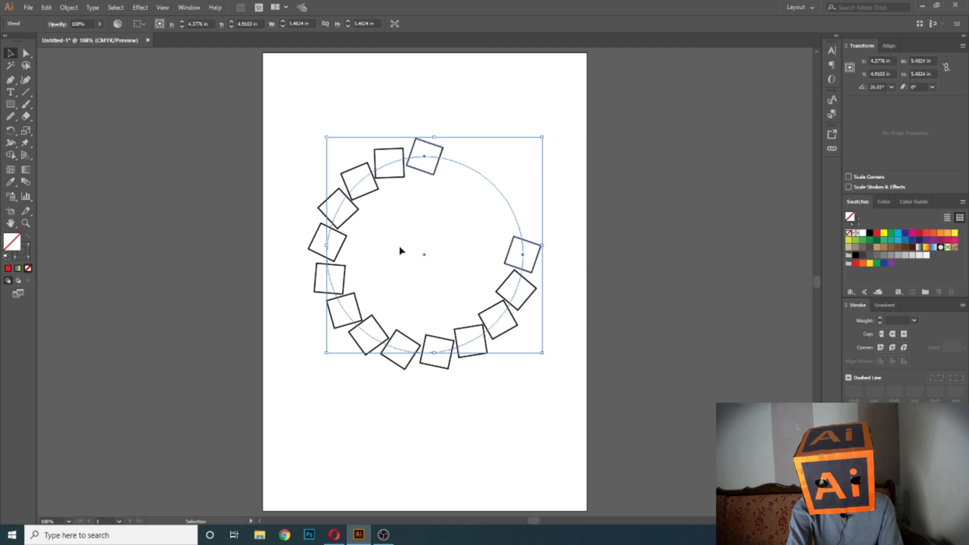
Delete the square blend and draw a circle about 1.68 in wide near the artboard's left edge.
key(Delete)
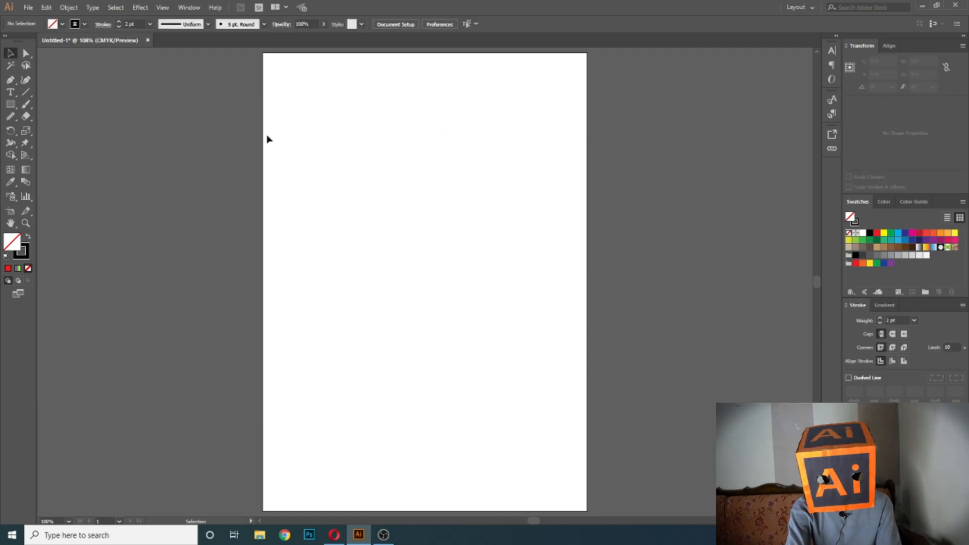
click(10, 104)
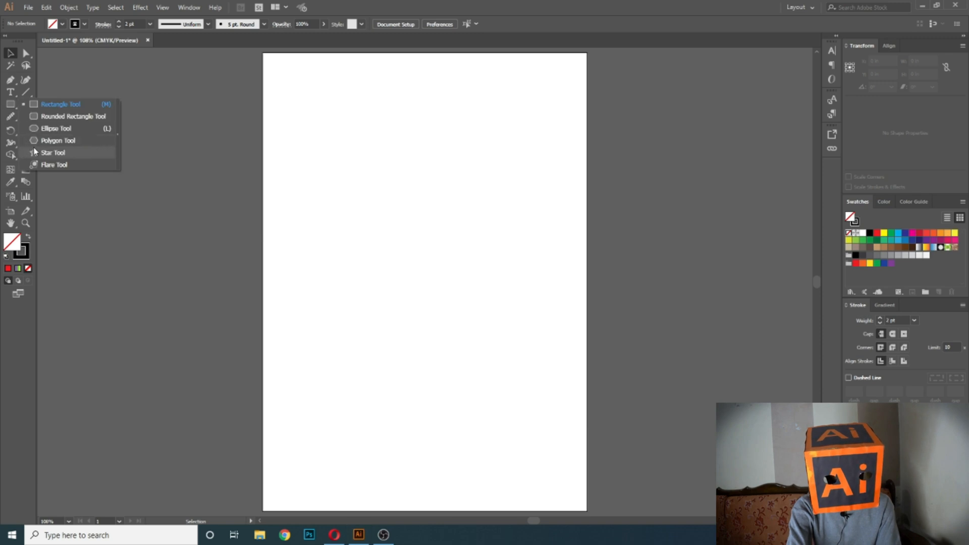
click(71, 129)
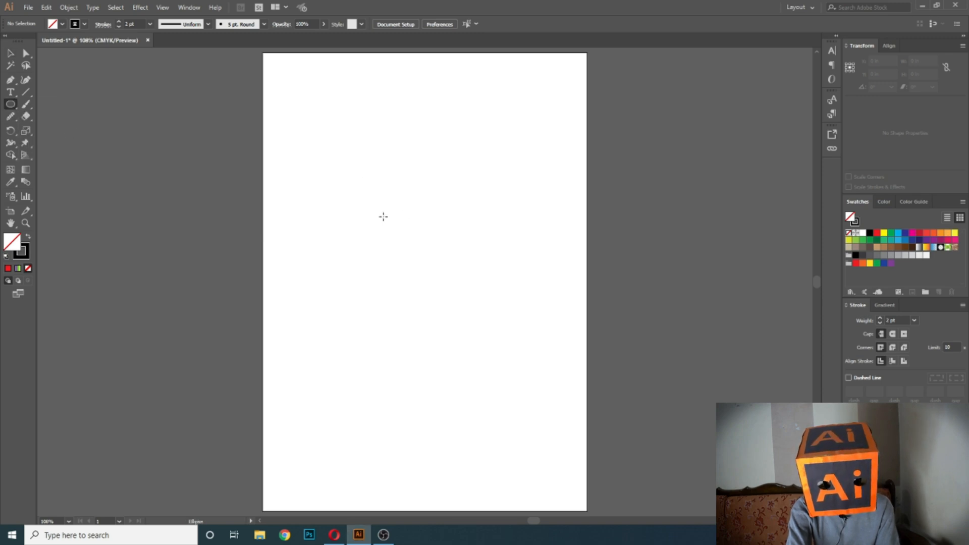
drag(297, 221, 363, 288)
click(14, 57)
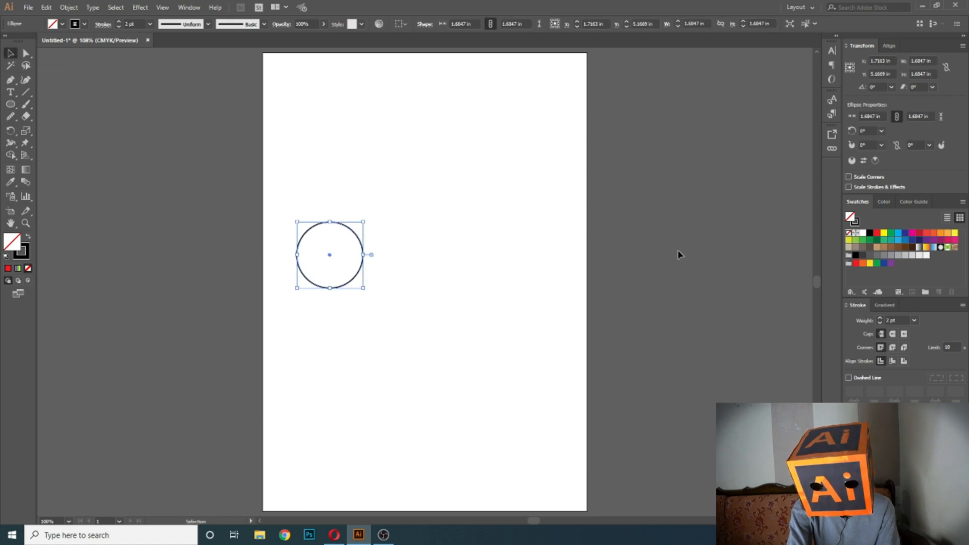
Fill the circle with the multicolour linear gradient and remove its stroke.
click(884, 305)
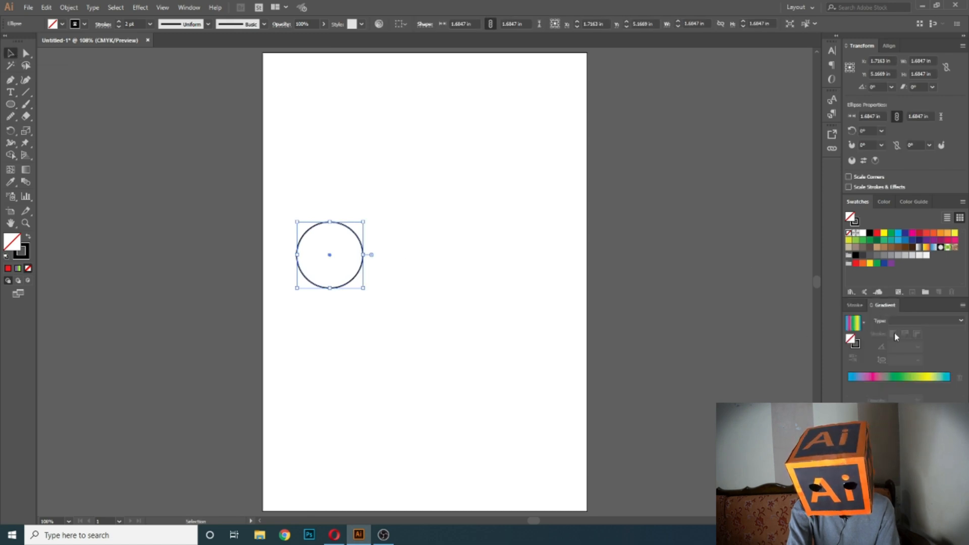
click(853, 325)
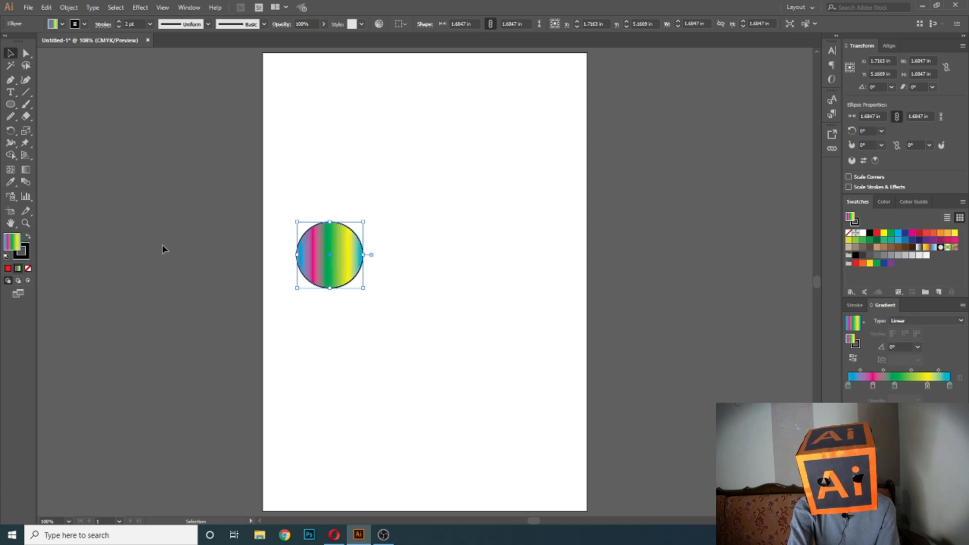
click(23, 254)
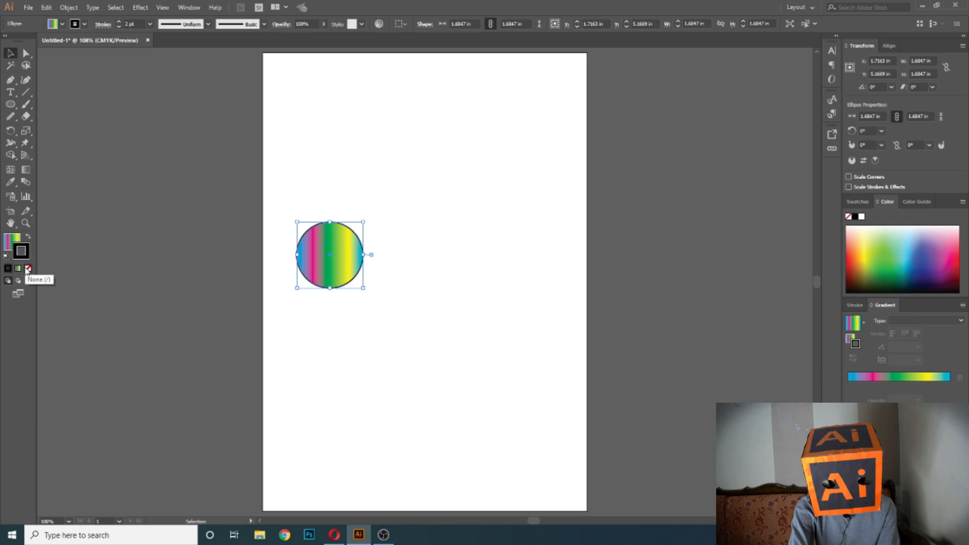
click(28, 268)
Place a copy of the gradient circle near the artboard's right edge and scale the copy down to a small circle.
drag(344, 274, 557, 268)
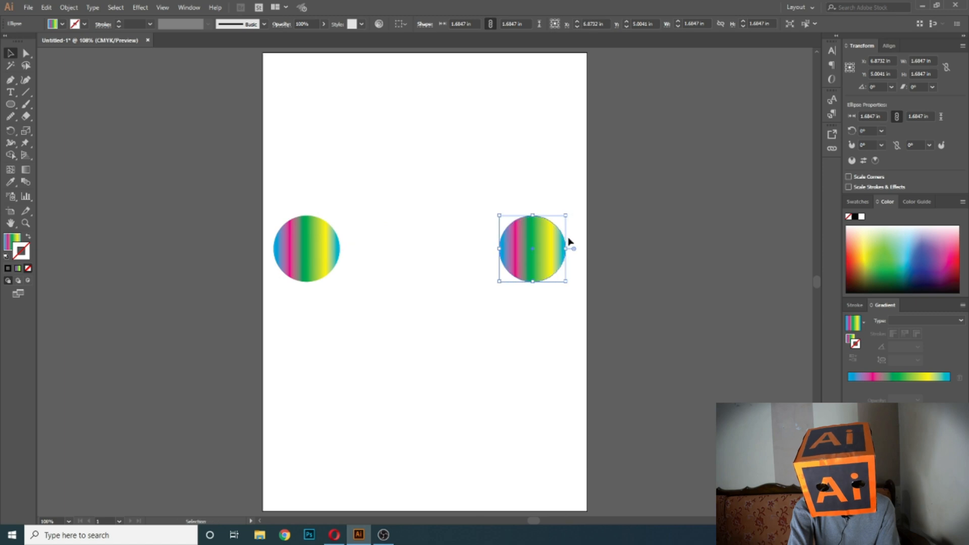
drag(565, 217, 544, 237)
Select the large and small gradient circles and make a blend between them.
drag(211, 166, 595, 330)
key(a)
key(ctrl+alt+b)
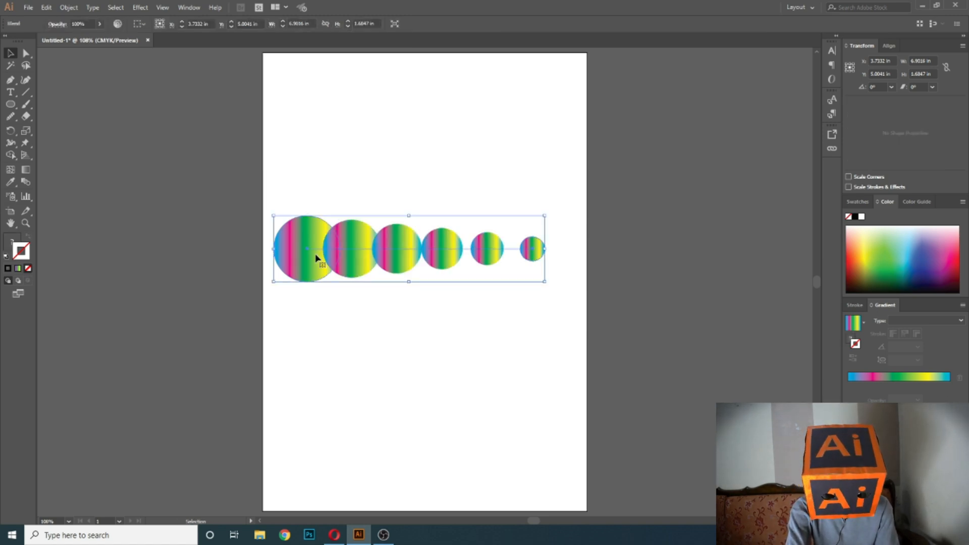
key(ctrl+z)
click(67, 8)
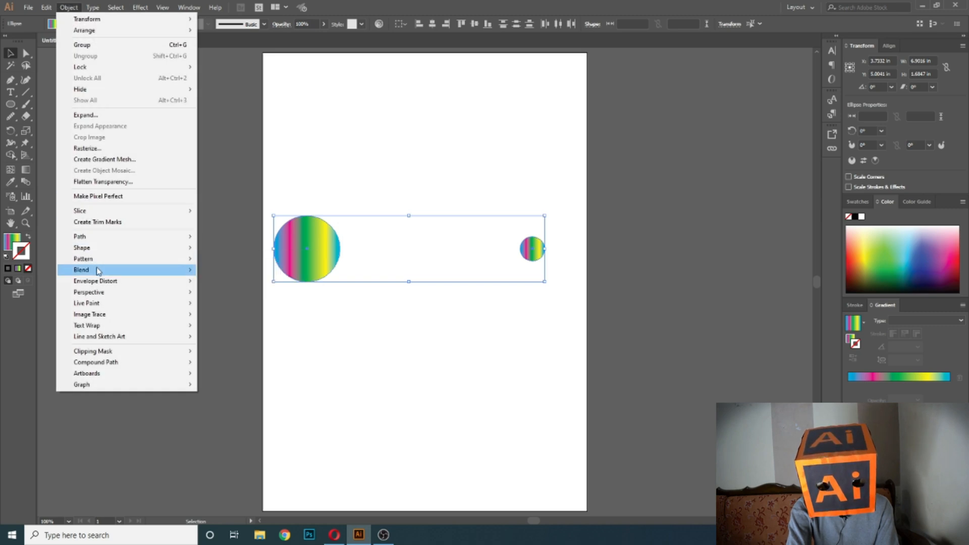
mouse_move(98, 270)
click(230, 271)
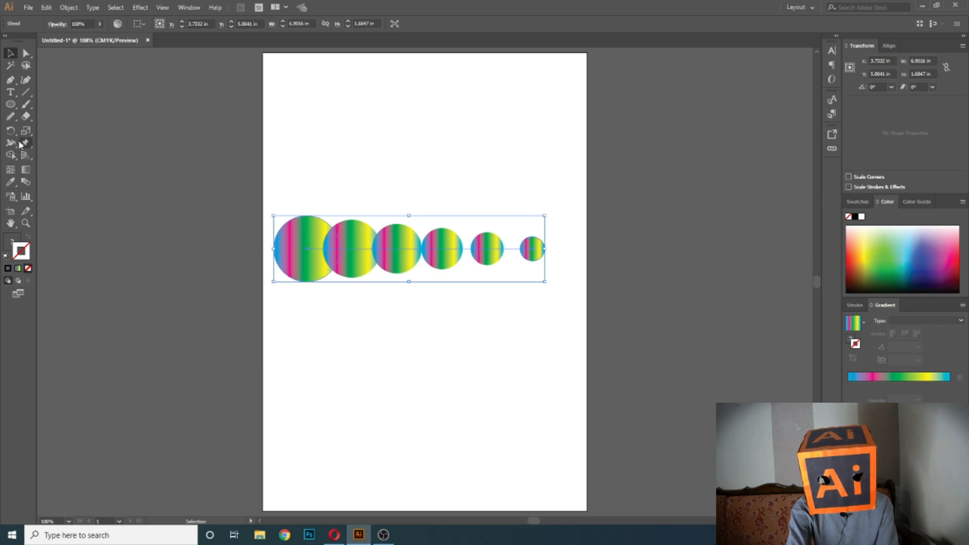
click(26, 183)
double_click(28, 188)
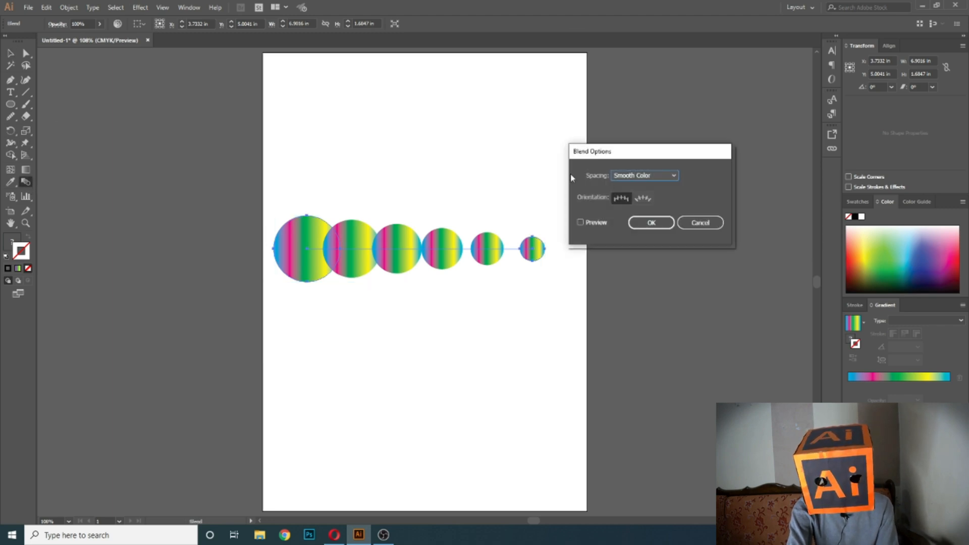
click(709, 223)
Set the circle blend's spacing to a Specified Distance of 1 px with the preview on.
click(73, 9)
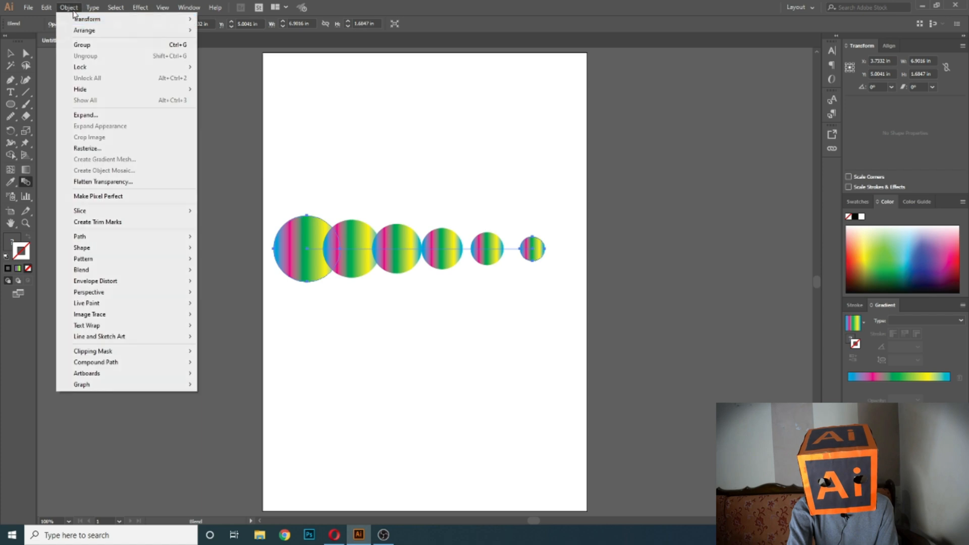
mouse_move(66, 271)
click(239, 297)
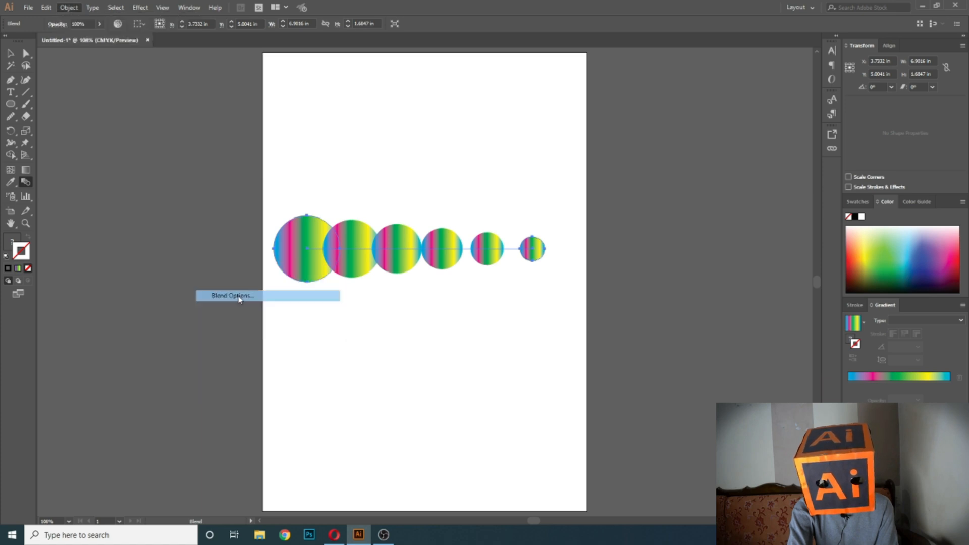
click(590, 223)
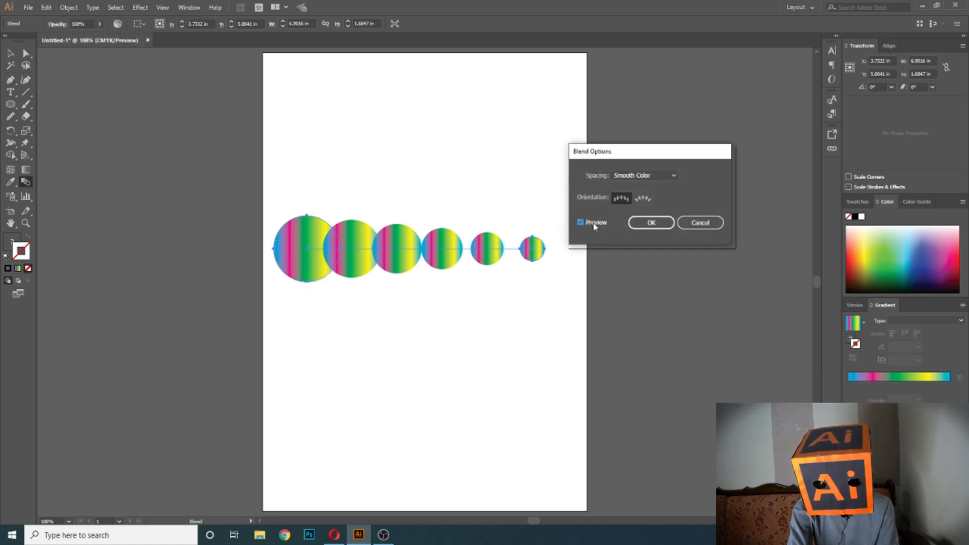
click(635, 177)
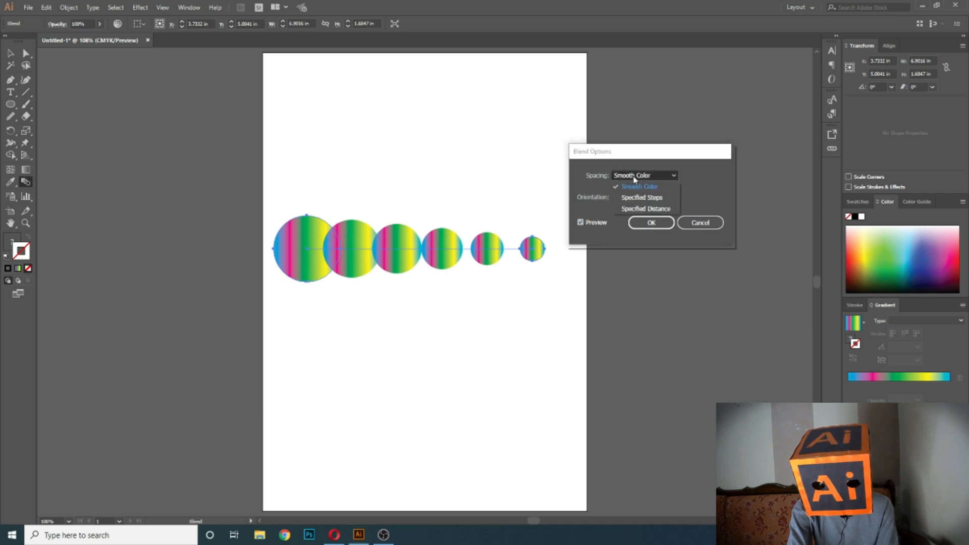
click(621, 210)
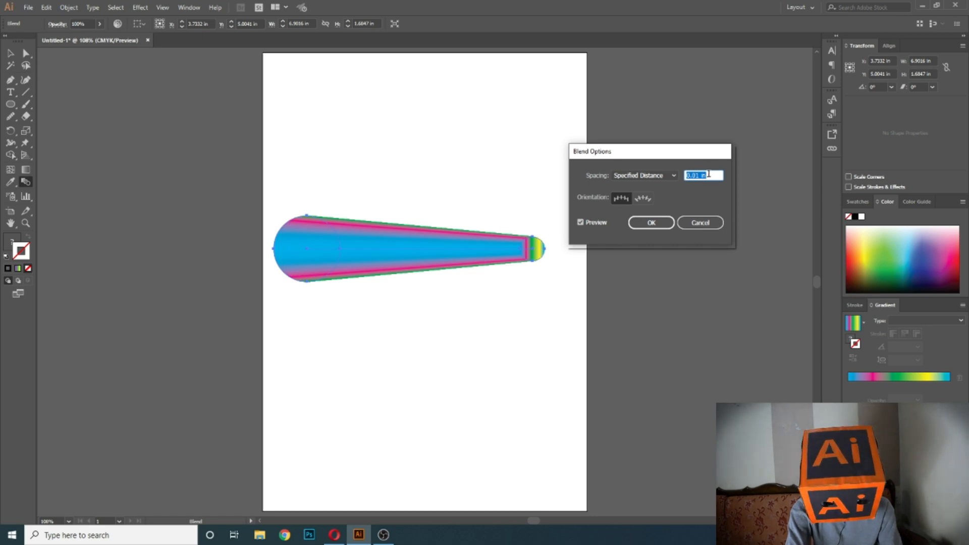
text(1 p)
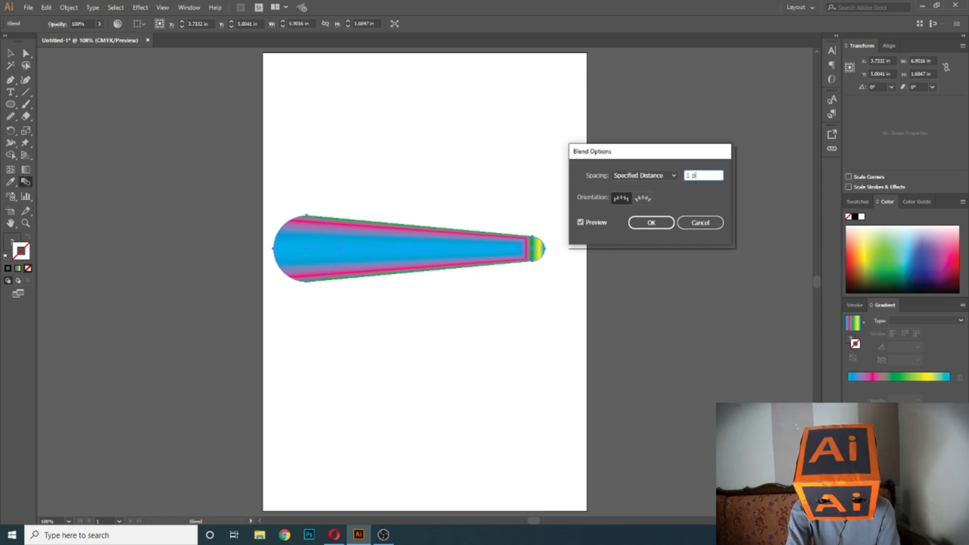
text(x)
click(655, 223)
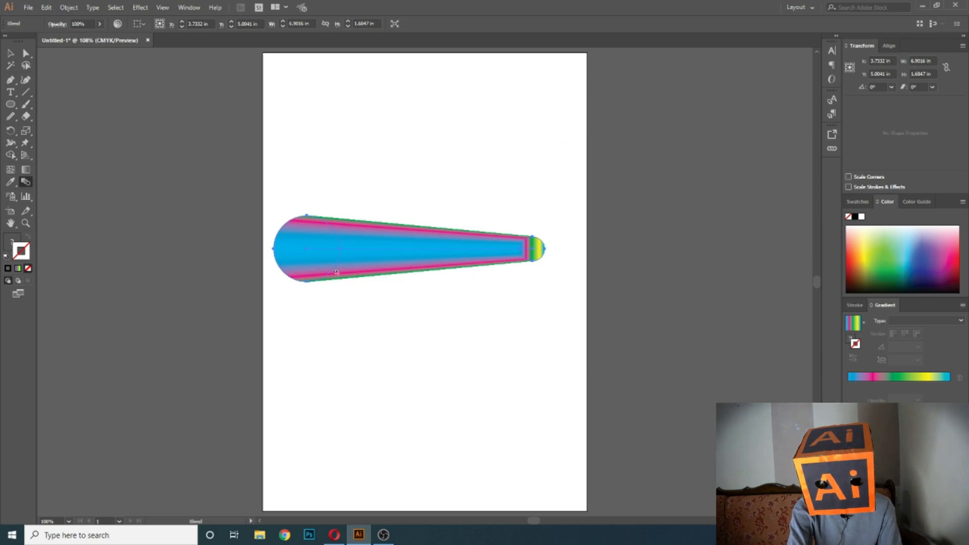
Move the gradient blend down to the lower half of the artboard.
click(10, 54)
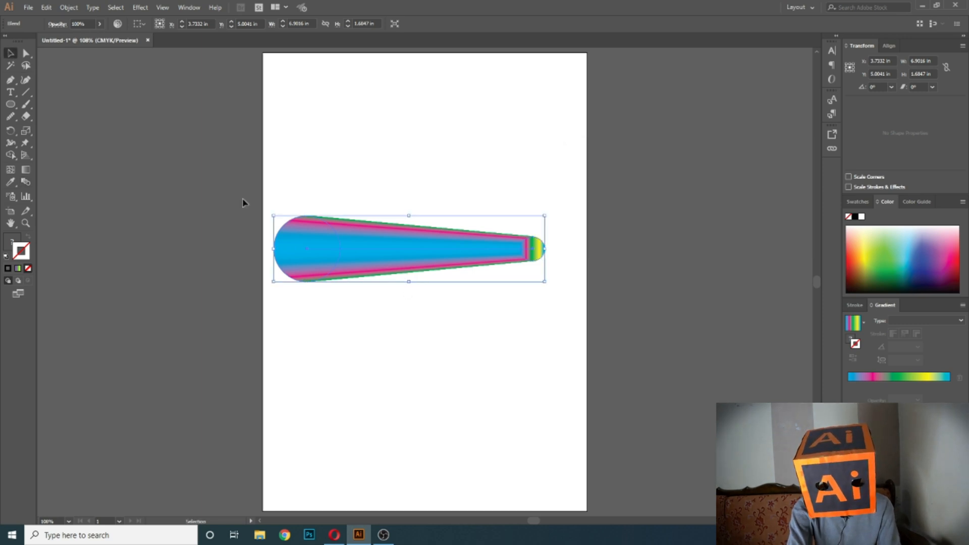
drag(400, 242, 400, 372)
click(26, 94)
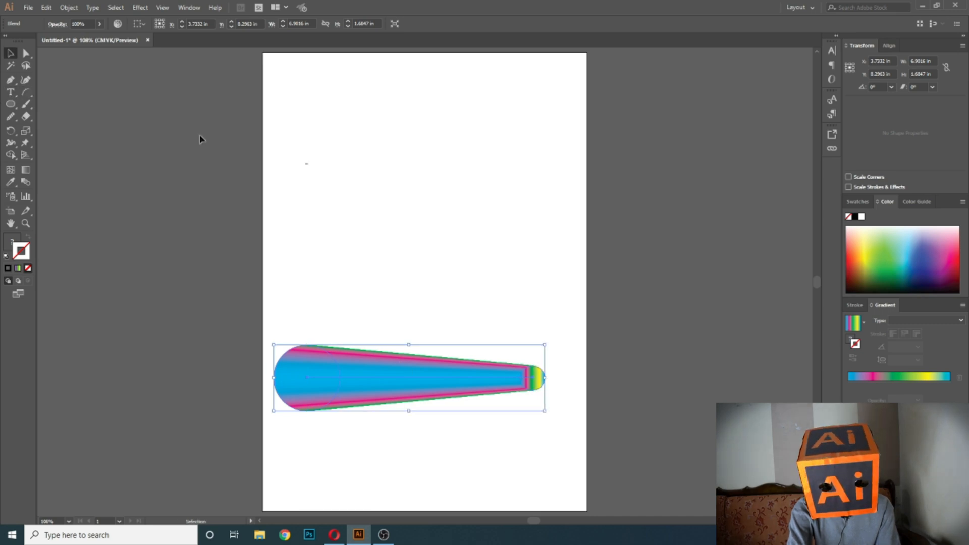
key(ctrl+z)
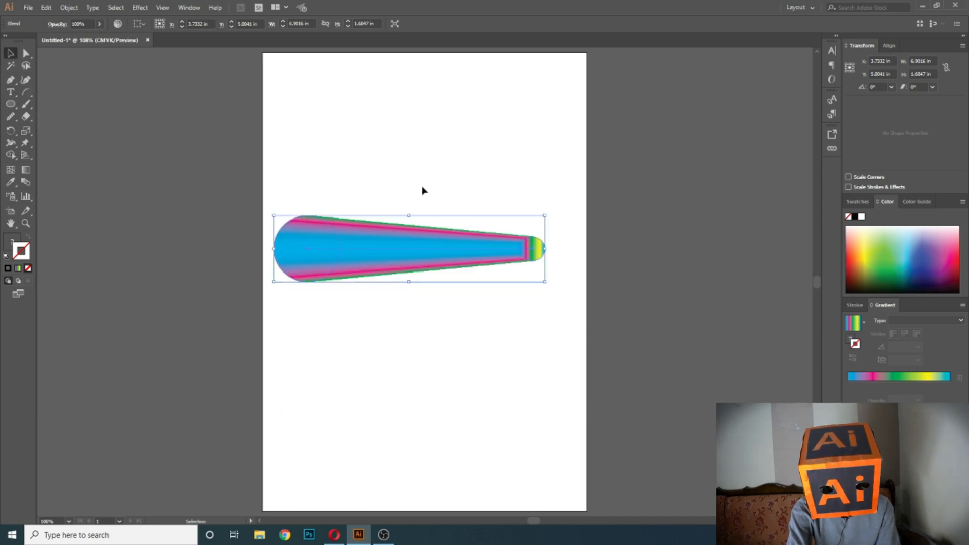
drag(462, 249, 459, 350)
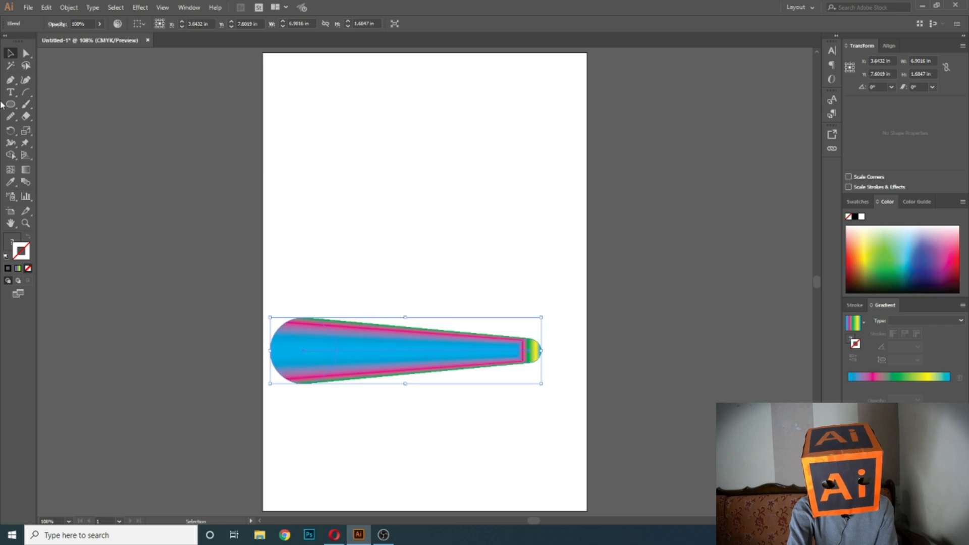
Draw an open S-shaped curve above the blend with the Pen tool and give it a black stroke.
click(10, 81)
click(323, 152)
mouse_move(447, 185)
mouse_down()
mouse_move(491, 223)
mouse_move(601, 240)
mouse_move(311, 220)
mouse_move(431, 229)
mouse_move(453, 216)
mouse_move(385, 221)
mouse_move(482, 213)
mouse_move(470, 231)
mouse_move(481, 251)
mouse_up()
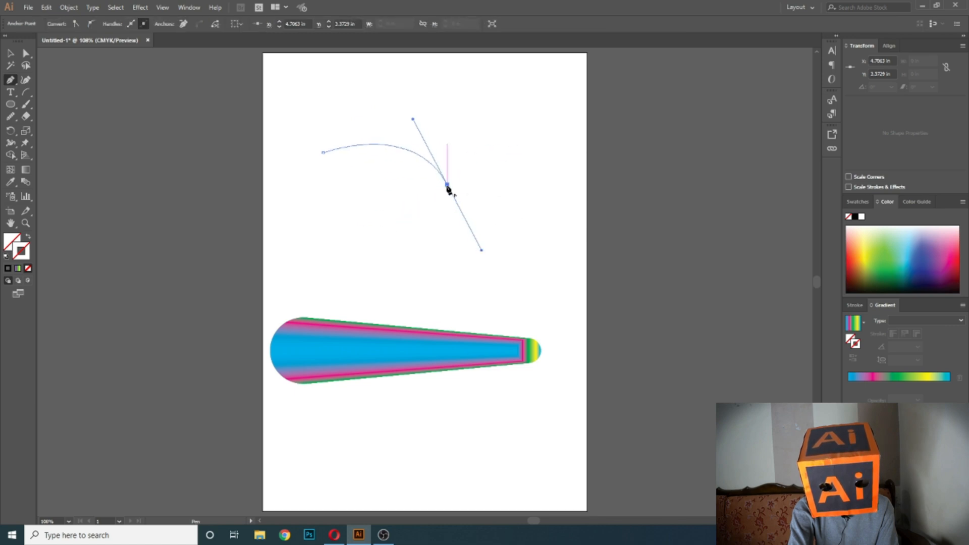
drag(497, 295, 548, 334)
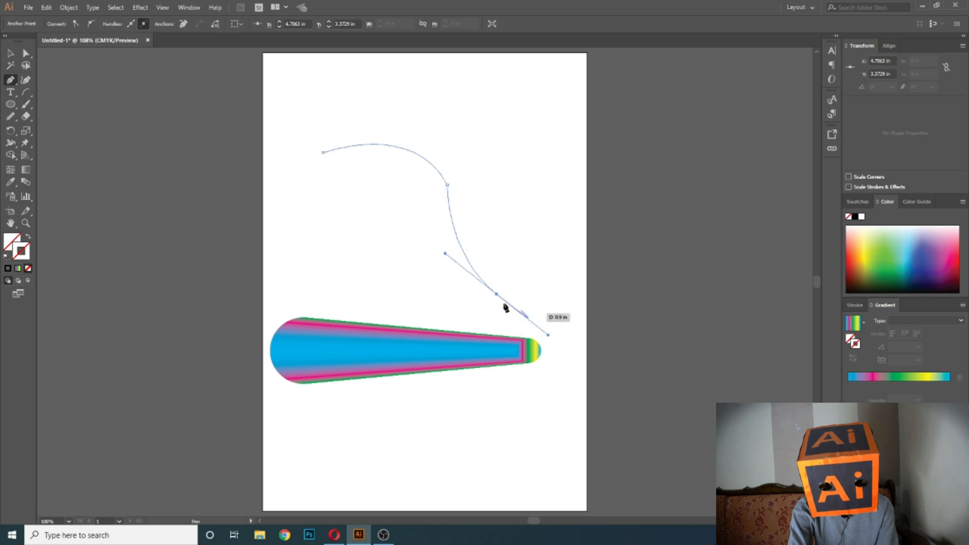
click(9, 55)
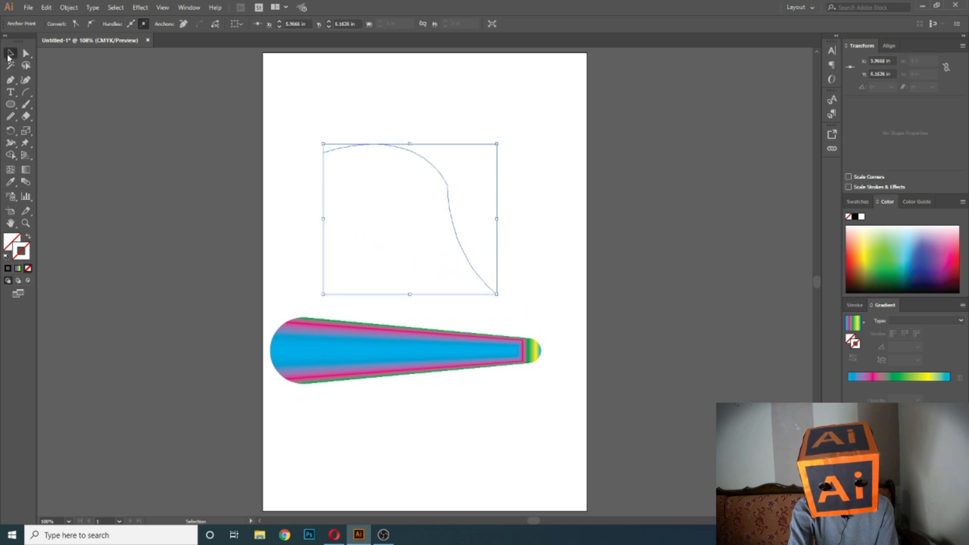
click(7, 269)
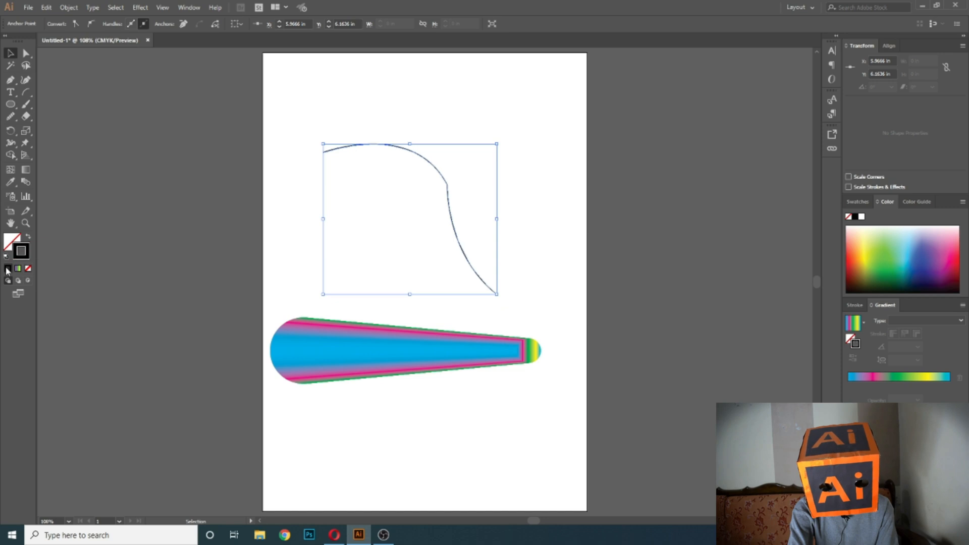
Smooth the kink at the curve's middle anchor and rotate the curve about 21° counter-clockwise.
click(10, 117)
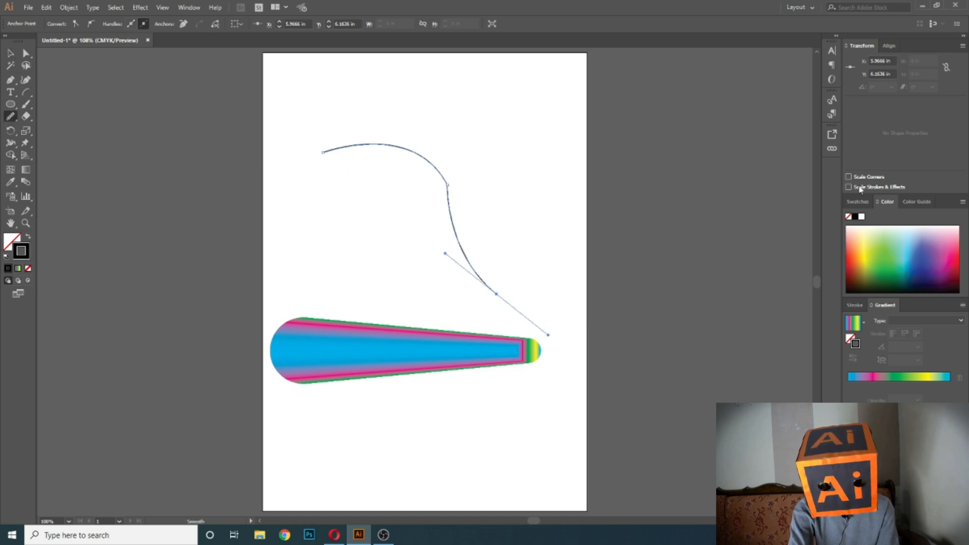
drag(451, 192, 451, 243)
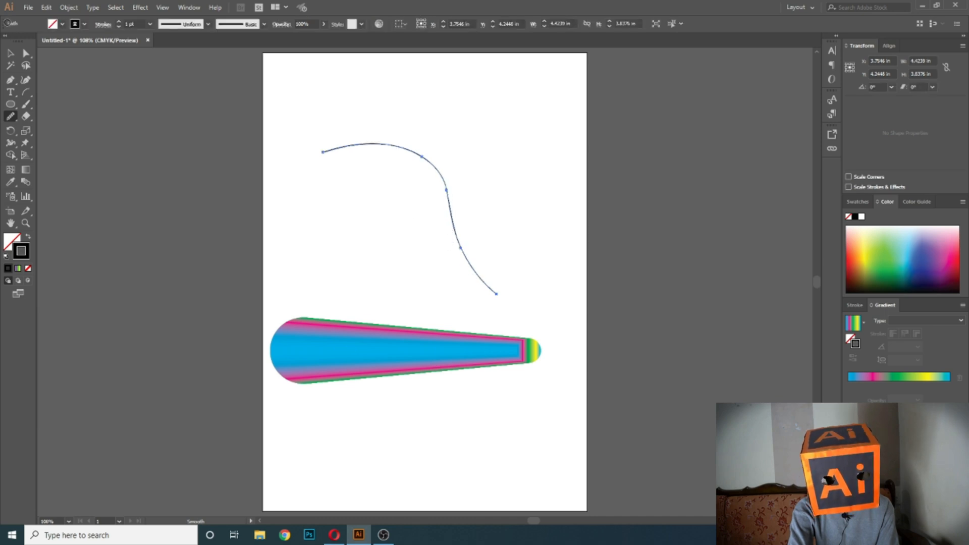
click(10, 52)
drag(319, 143, 277, 171)
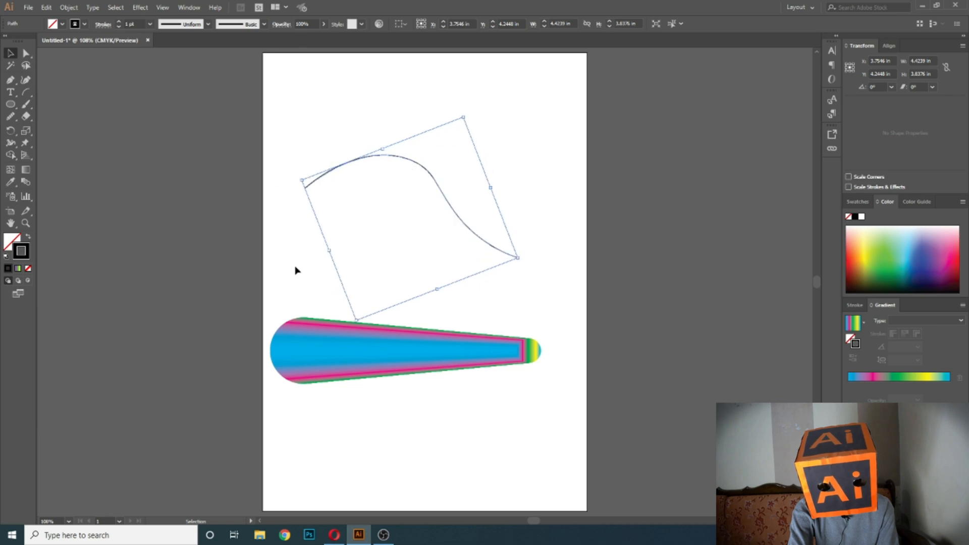
Select the curve together with the gradient blend and replace the blend's spine with the curve.
click(247, 113)
drag(263, 92, 452, 443)
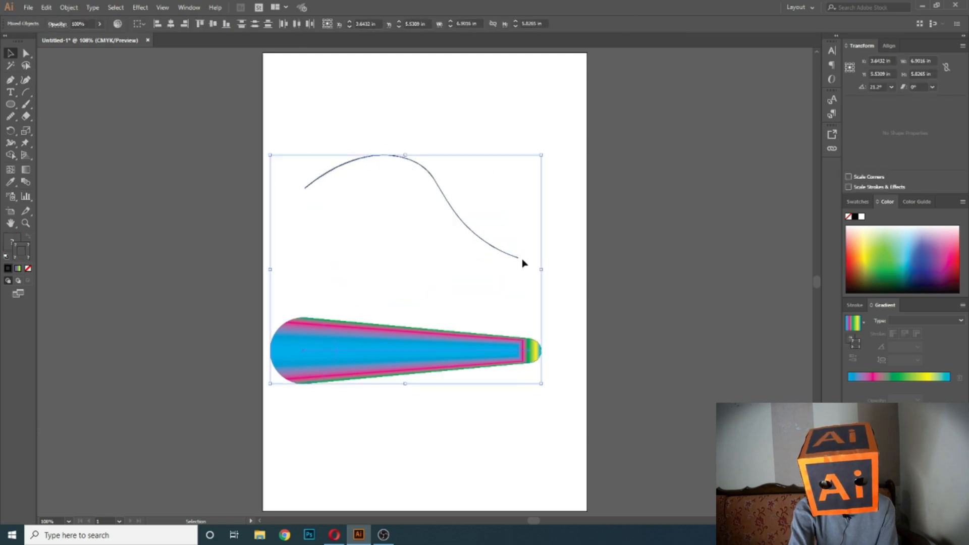
click(69, 9)
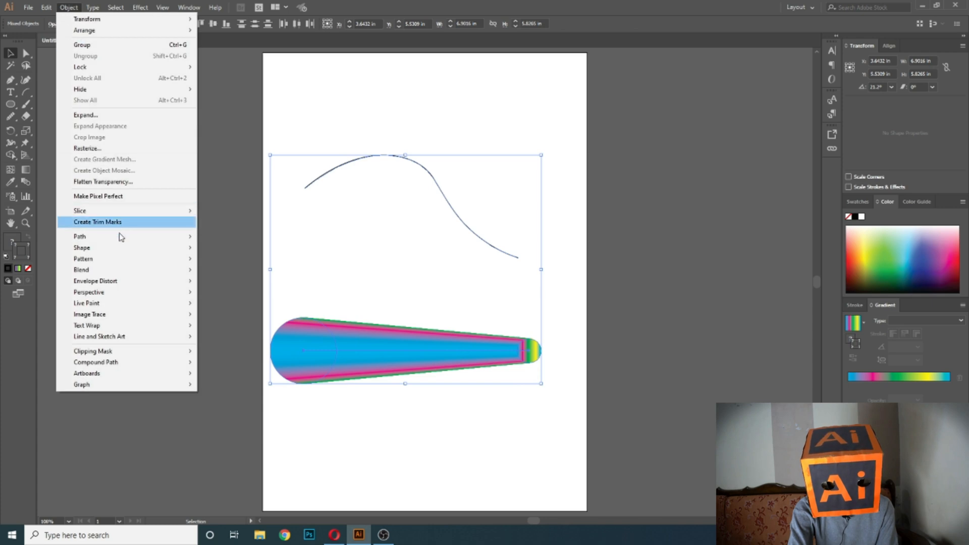
mouse_move(103, 271)
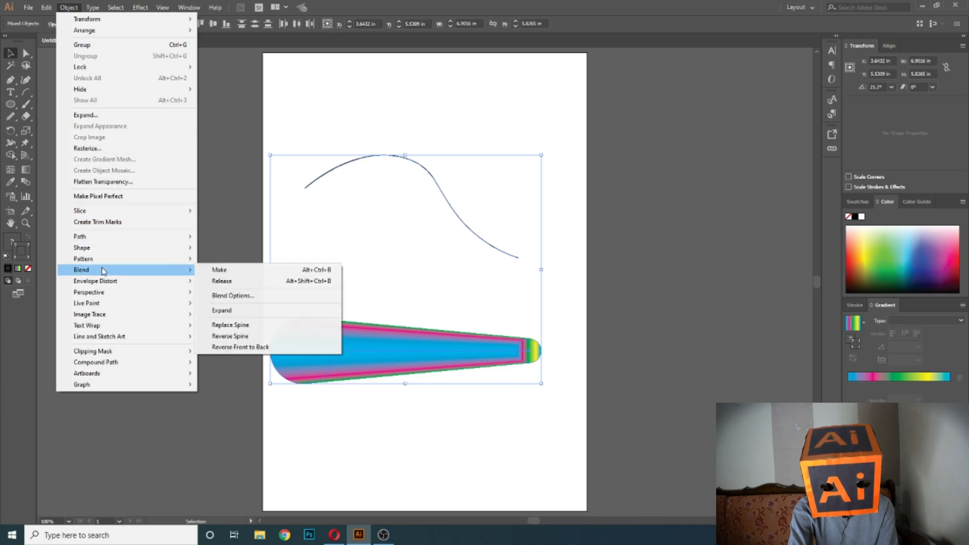
click(228, 325)
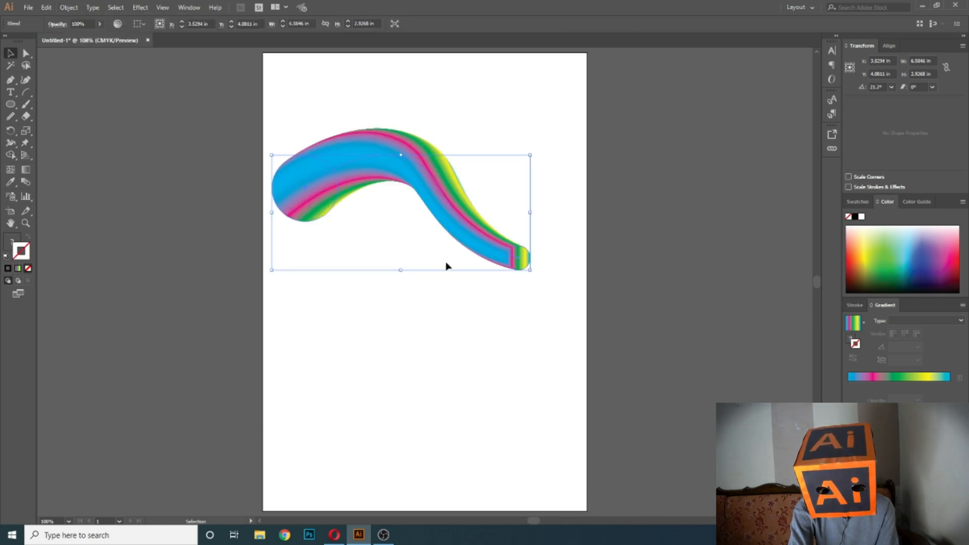
key(ctrl+equal)
key(ctrl+equal)
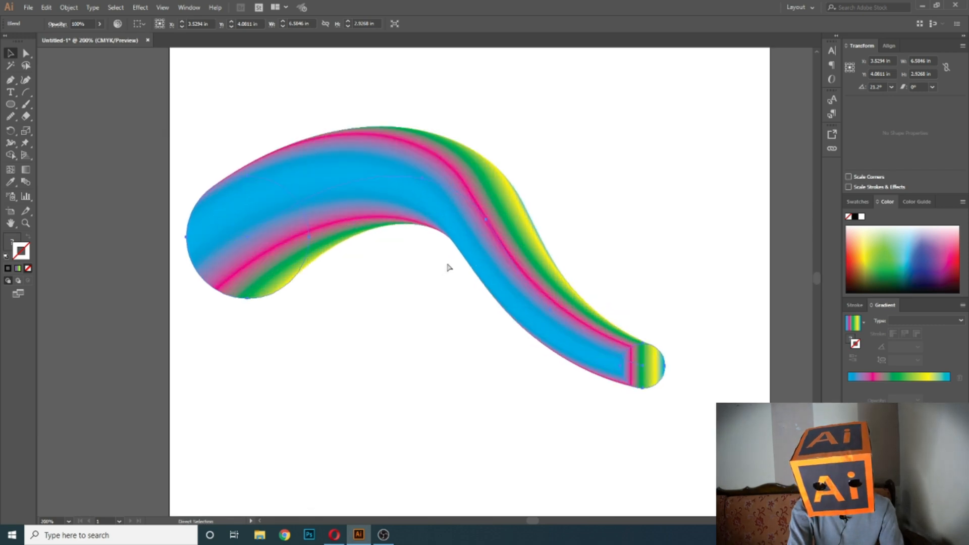
Select the circle at the blend's upper-left end and shrink it proportionally from its centre to about 0.41 in wide.
key(ctrl+equal)
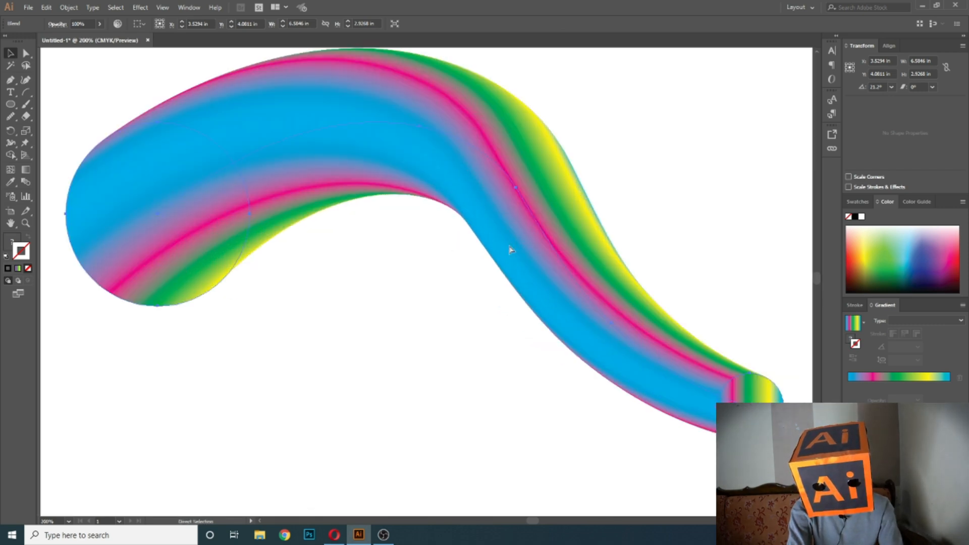
key(v)
key(ctrl+minus)
click(26, 53)
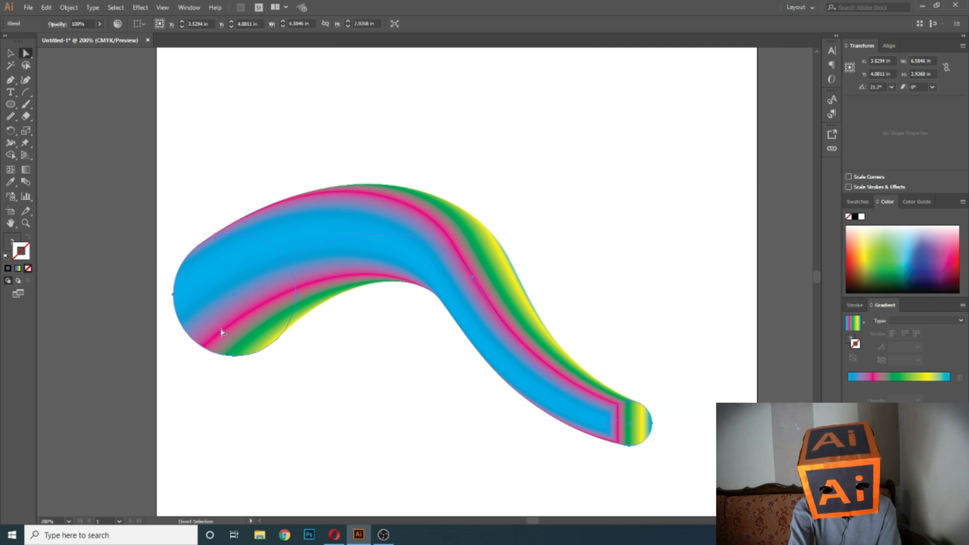
alt+click(200, 275)
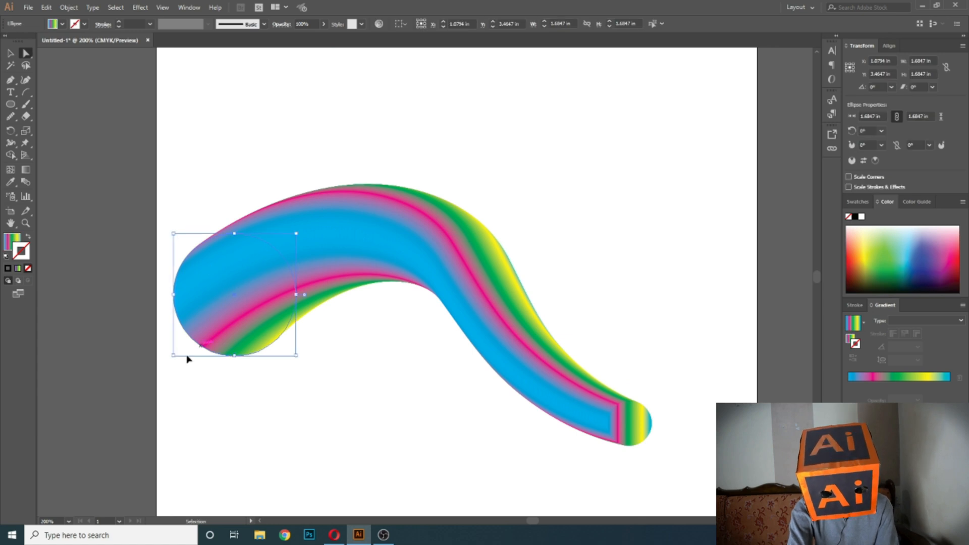
drag(173, 357, 222, 308)
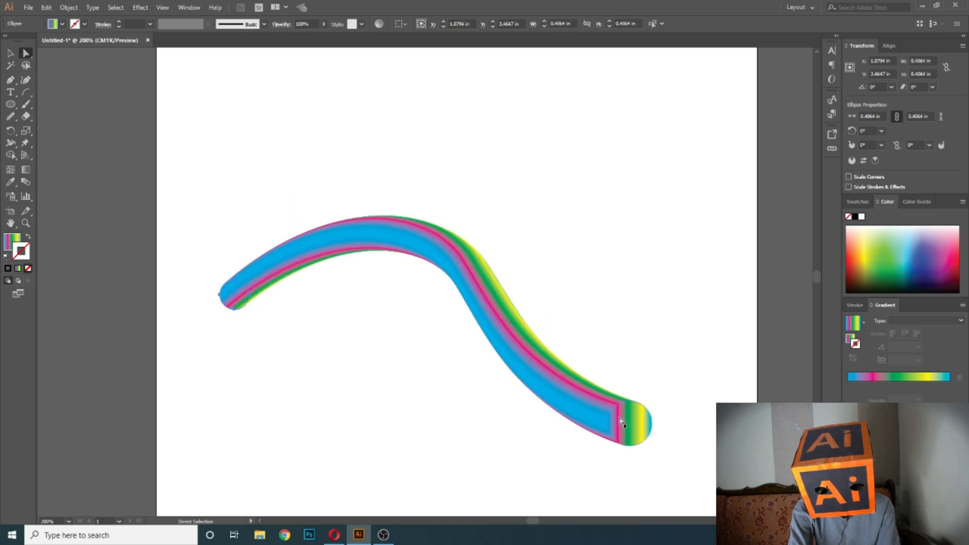
Enlarge the circle at the blend's lower-right end proportionally from its centre to about 2.22 in wide.
ctrl+click(648, 412)
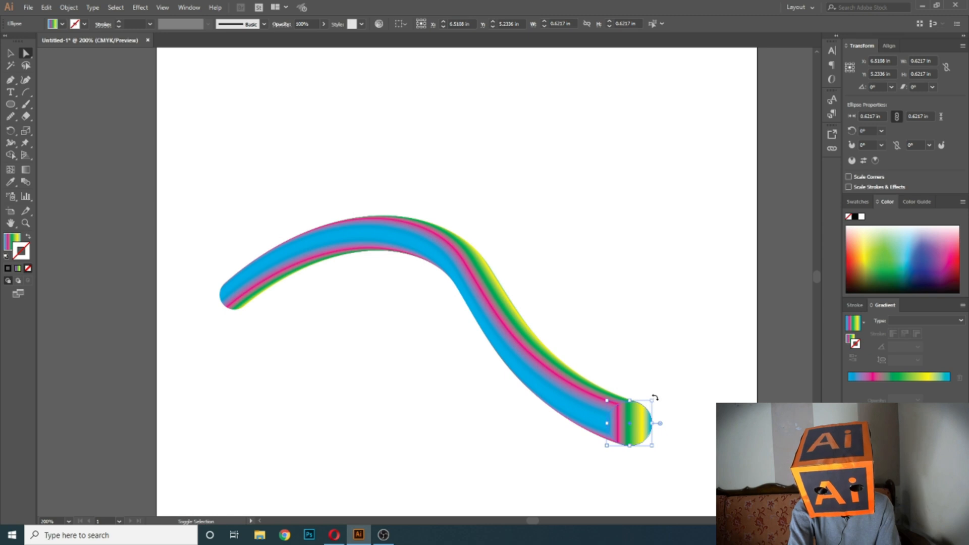
drag(654, 401, 721, 343)
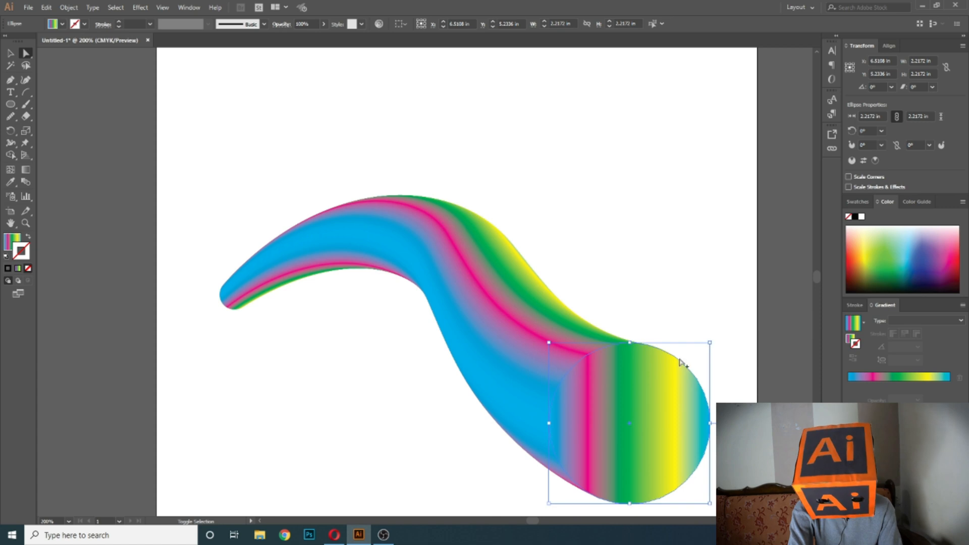
key(ctrl+minus)
key(ctrl+minus)
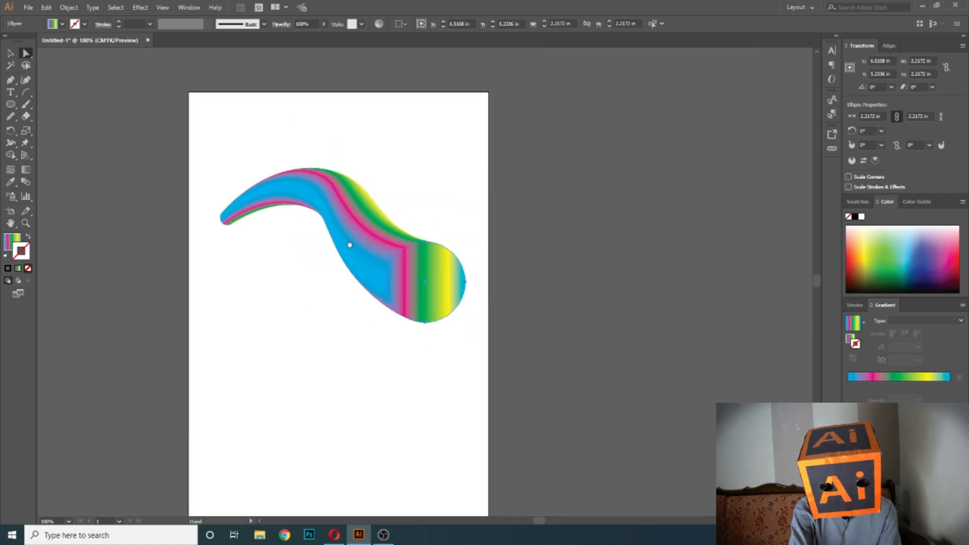
Rotate the large end circle clockwise so its gradient runs nearly from top to bottom, with yellow near the bottom.
drag(272, 271, 261, 302)
drag(266, 309, 266, 276)
click(479, 358)
key(v)
drag(512, 285, 525, 357)
Shift the small end circle slightly down and left, rotate it to bring blue back along the blend's upper edge, and deselect it.
ctrl+click(257, 275)
drag(265, 283, 233, 261)
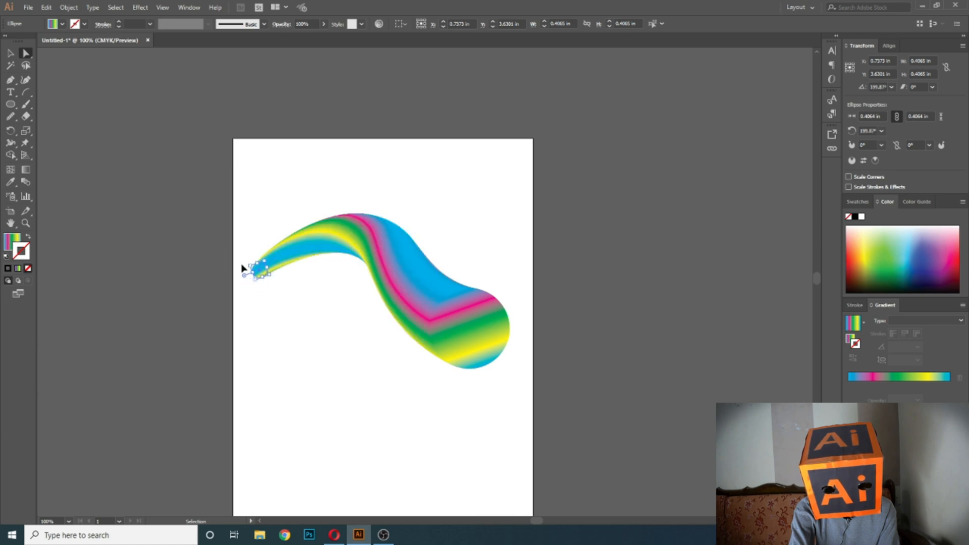
drag(246, 265, 281, 303)
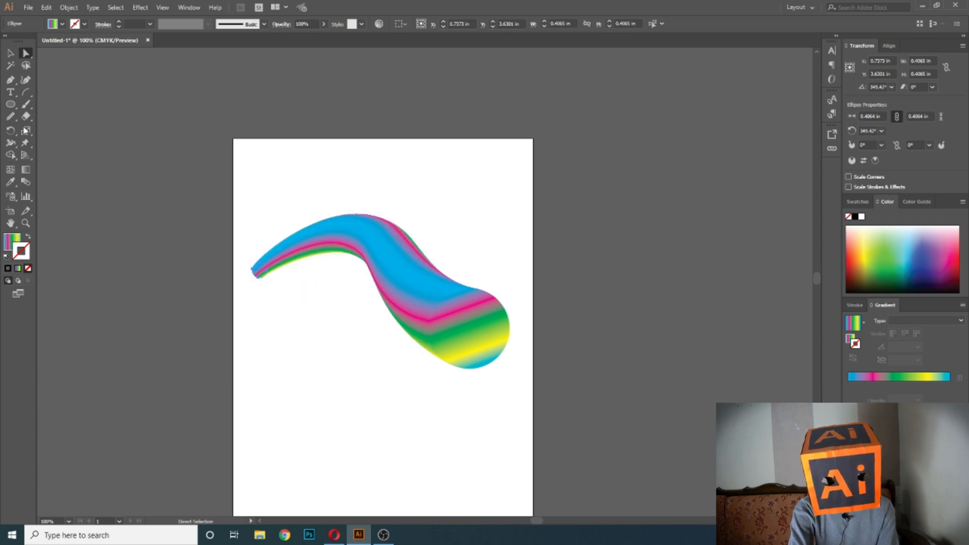
click(10, 53)
click(198, 265)
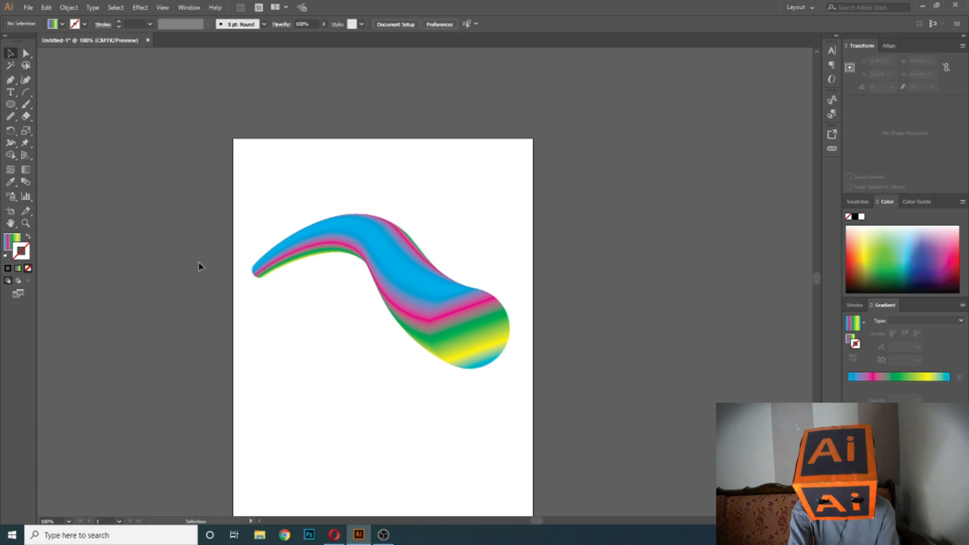
Fit the artboard in view and move the blend's large end circle slightly up and to the right.
key(ctrl+0)
click(519, 249)
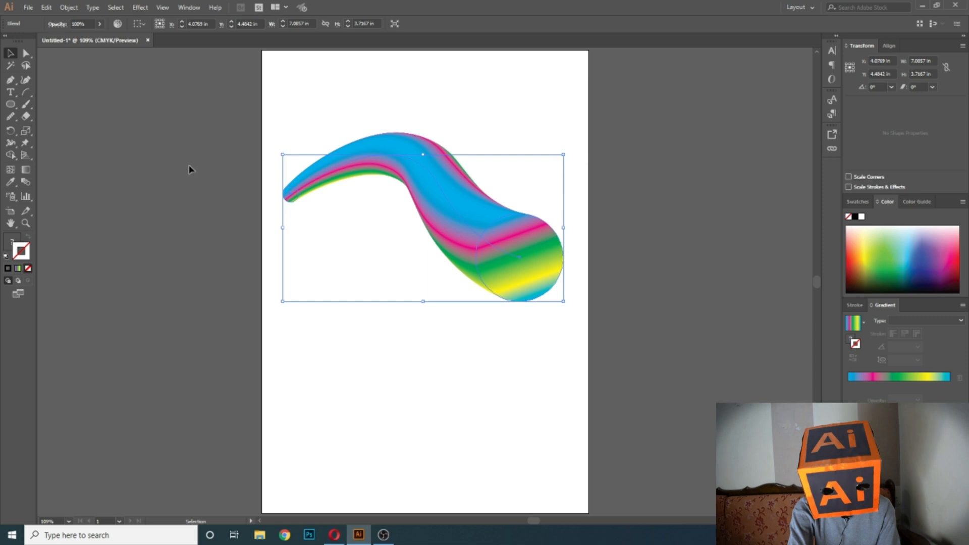
click(28, 53)
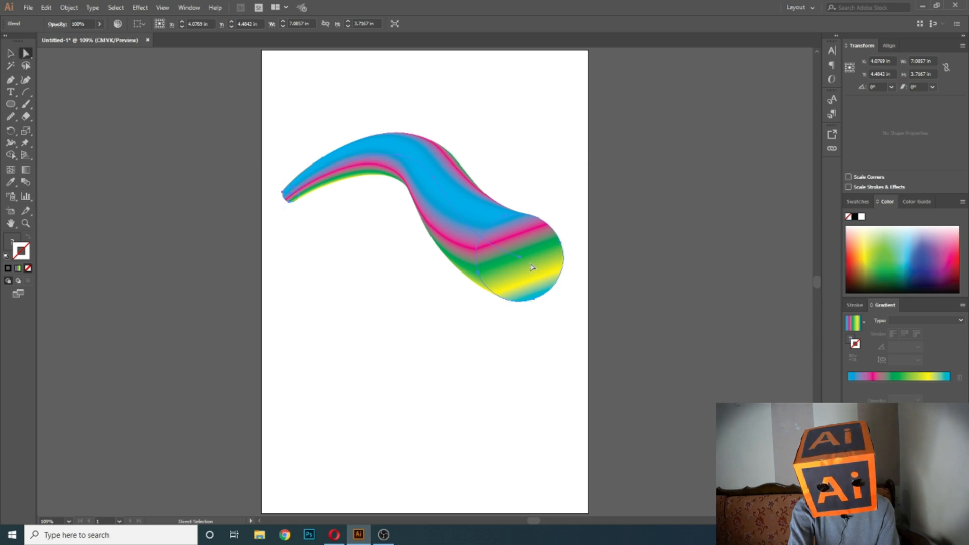
click(552, 282)
key(v)
key(a)
drag(540, 253, 558, 244)
click(336, 217)
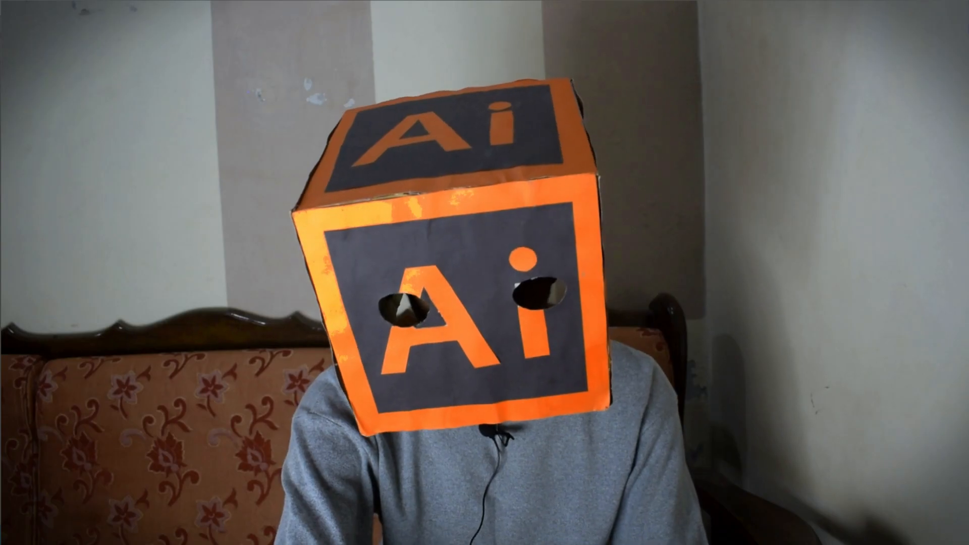